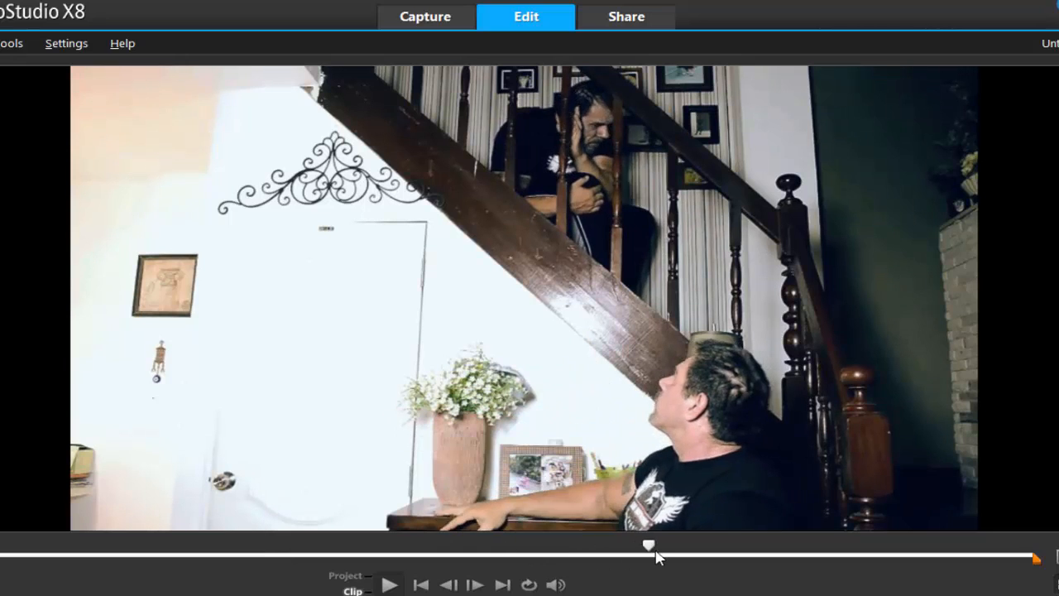
Scrub through the talk_01.mp4 staircase clip to preview the two copies of the same man
{"action": "left_click", "coordinate": [493, 561]}
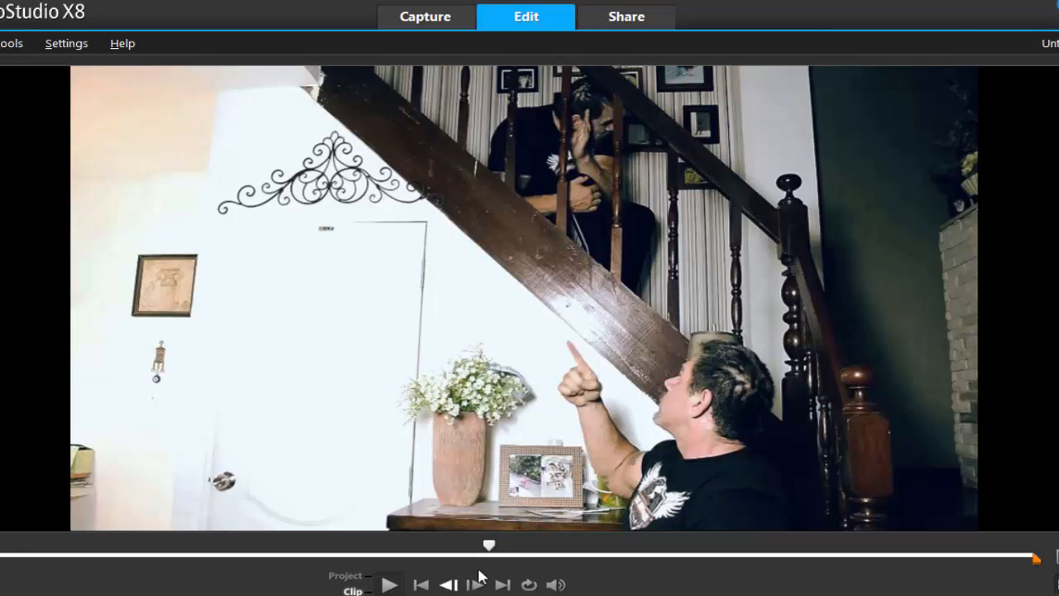
{"action": "left_click_drag", "start_coordinate": [488, 544], "coordinate": [550, 544]}
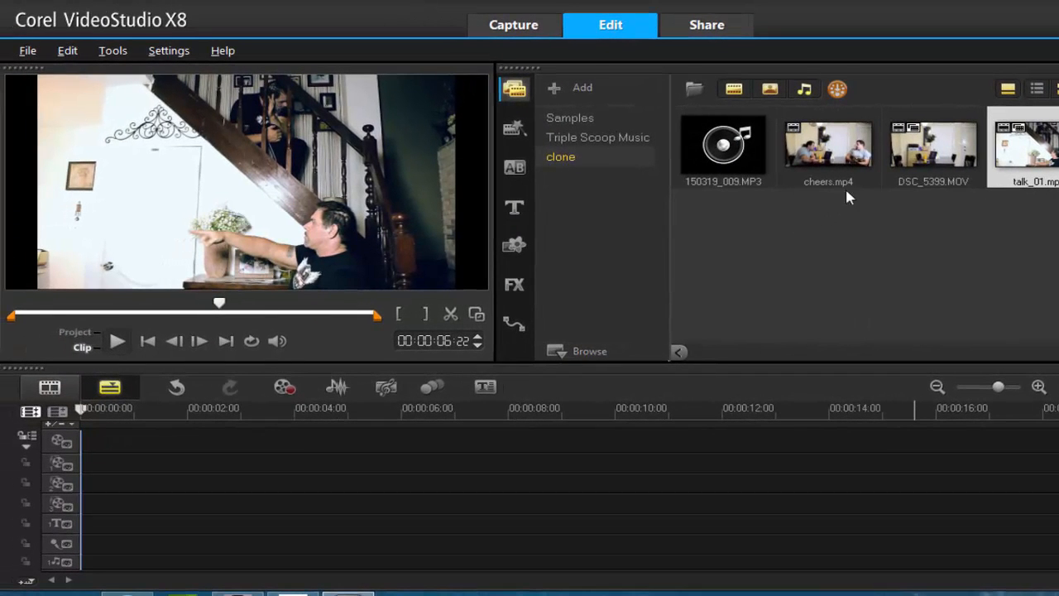
Place DSC_5399.MOV from the clone library folder at the start of the main video track and preview its opening frames
{"action": "left_click_drag", "start_coordinate": [906, 162], "coordinate": [628, 444]}
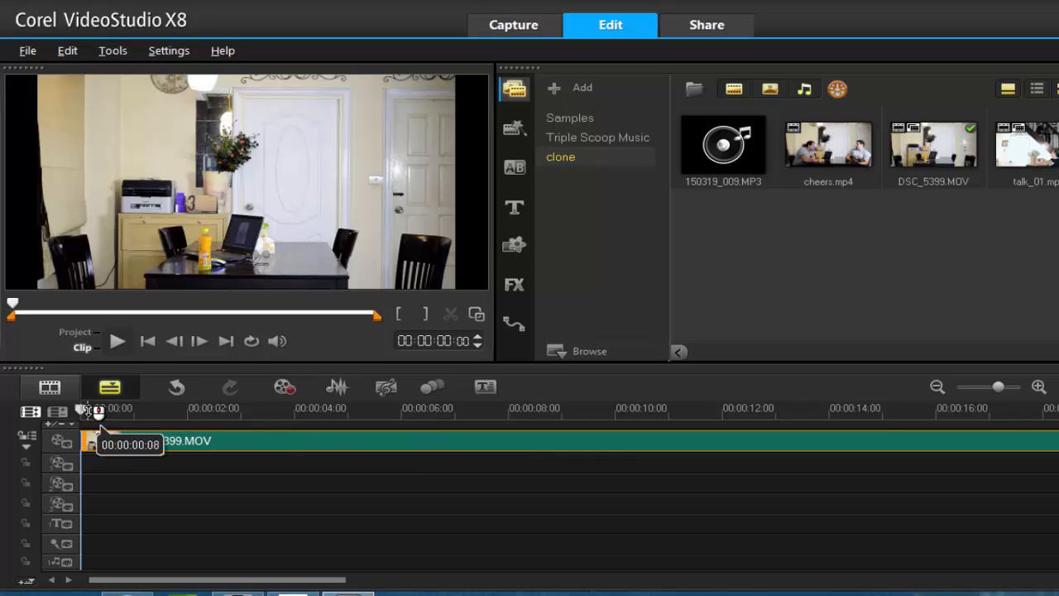
{"action": "left_click_drag", "start_coordinate": [91, 412], "coordinate": [48, 431]}
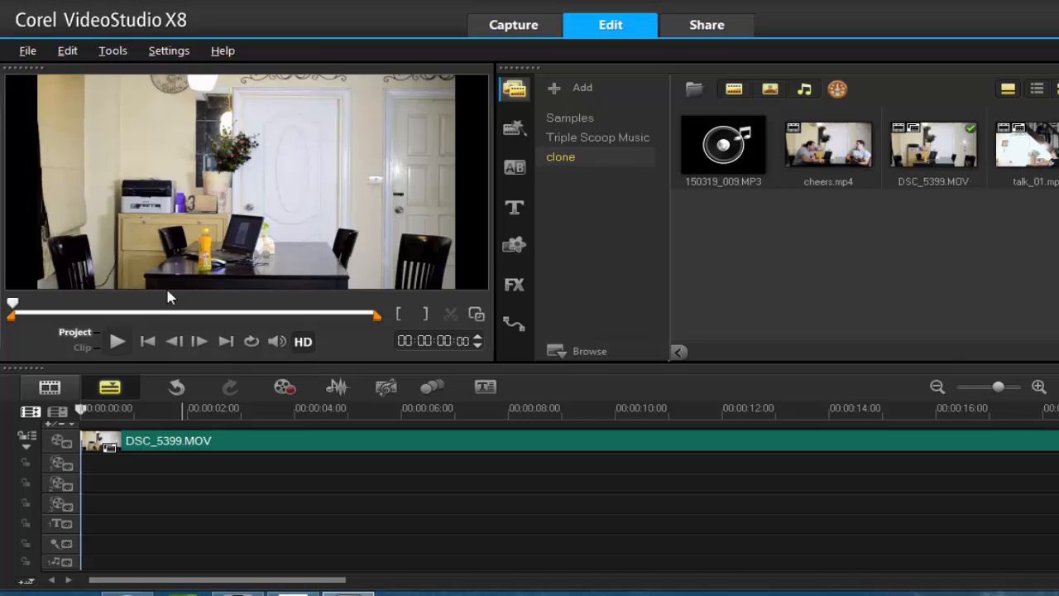
{"action": "left_click", "coordinate": [1058, 386]}
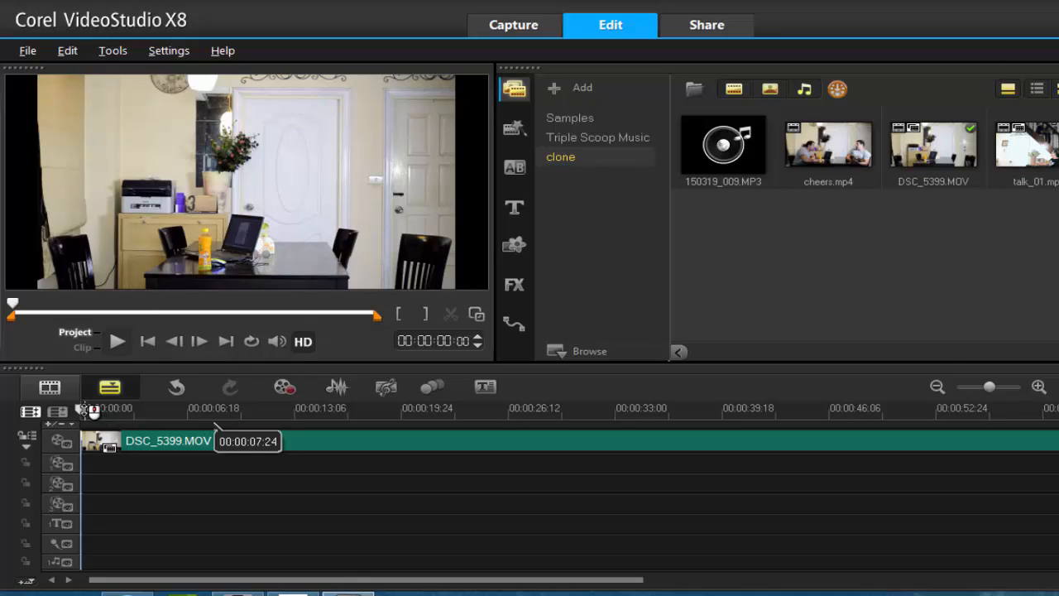
{"action": "left_click", "coordinate": [142, 408]}
{"action": "left_click_drag", "start_coordinate": [143, 408], "coordinate": [84, 430]}
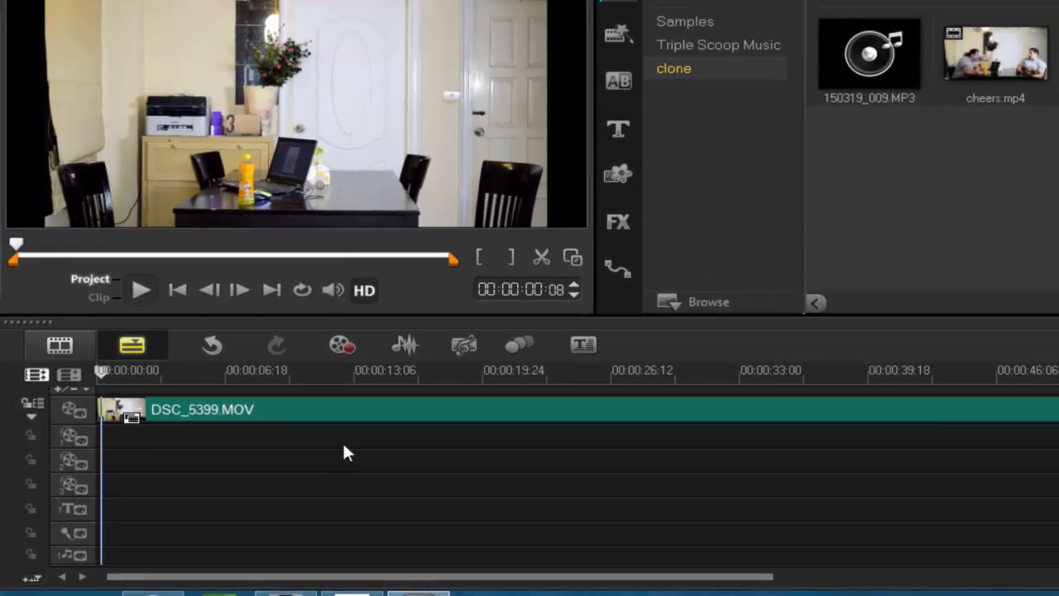
Open DSC_5399.MOV in Multi-trim Video and mark the first segment from 00:00:12:14 to about 26 seconds, with the man at the laptop
{"action": "right_click", "coordinate": [365, 408]}
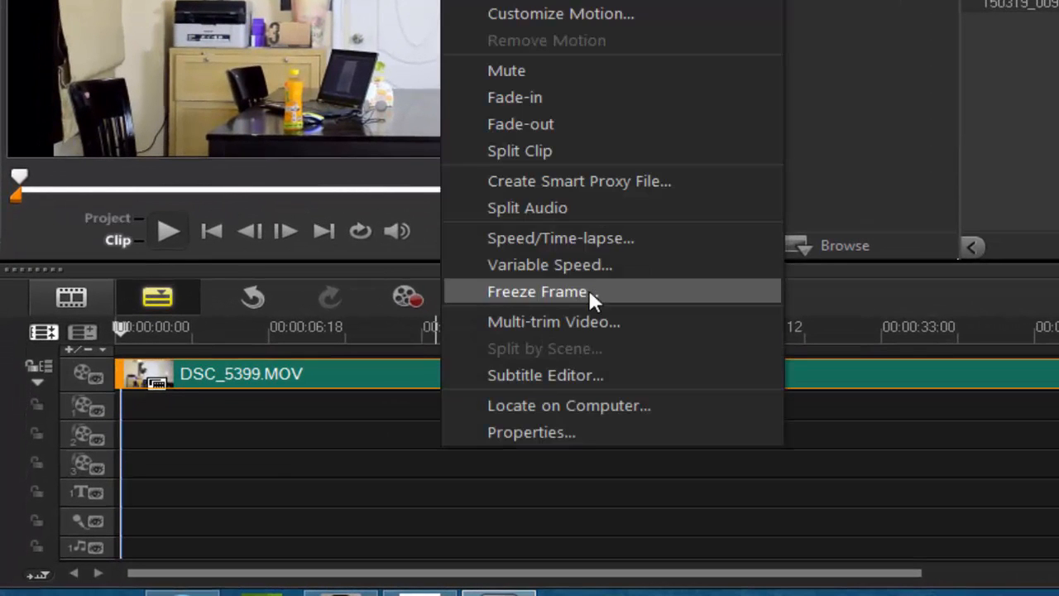
{"action": "left_click", "coordinate": [582, 326]}
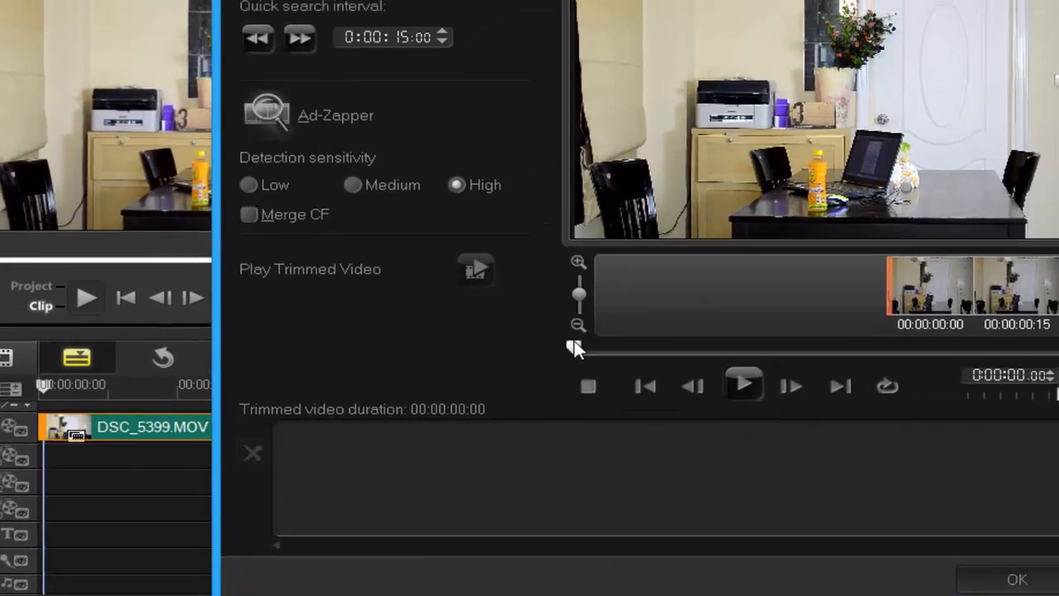
{"action": "left_click_drag", "start_coordinate": [706, 285], "coordinate": [750, 289]}
{"action": "left_click_drag", "start_coordinate": [460, 420], "coordinate": [504, 419]}
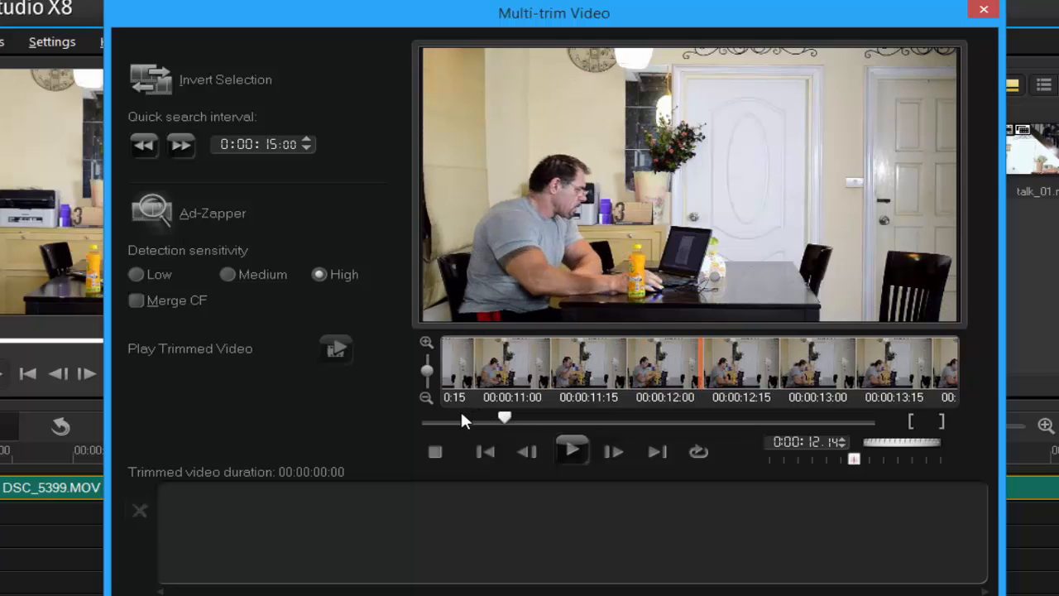
{"action": "left_click", "coordinate": [910, 422]}
{"action": "left_click_drag", "start_coordinate": [512, 416], "coordinate": [594, 421]}
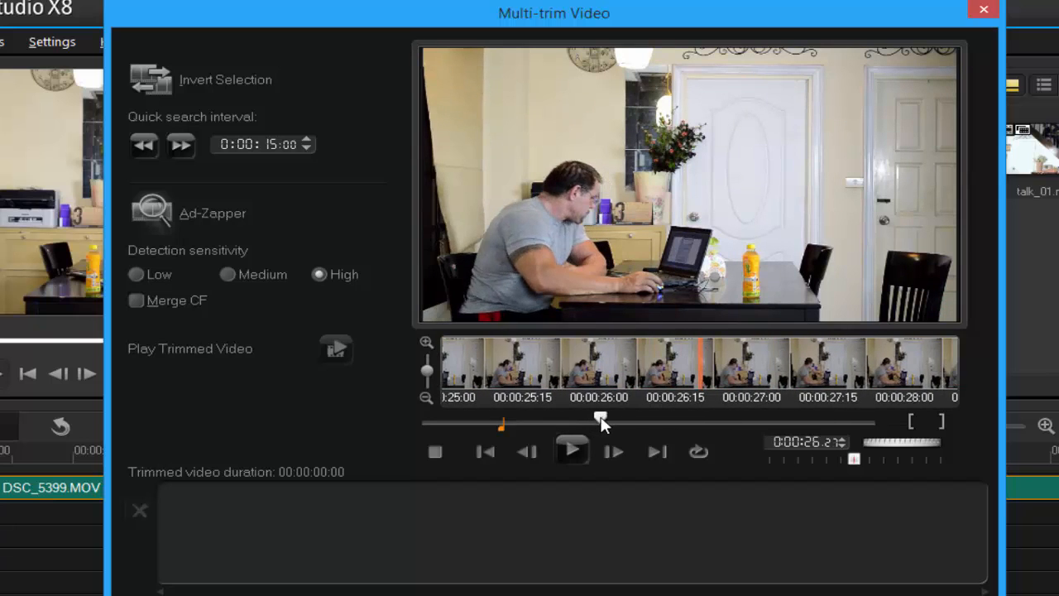
{"action": "left_click", "coordinate": [941, 421]}
Mark a second segment from 00:00:37:02 to 00:00:54:17, with the man in the opposite chair, and apply the multi-trim
{"action": "left_click_drag", "start_coordinate": [599, 420], "coordinate": [786, 420]}
{"action": "left_click", "coordinate": [910, 422]}
{"action": "left_click", "coordinate": [943, 421]}
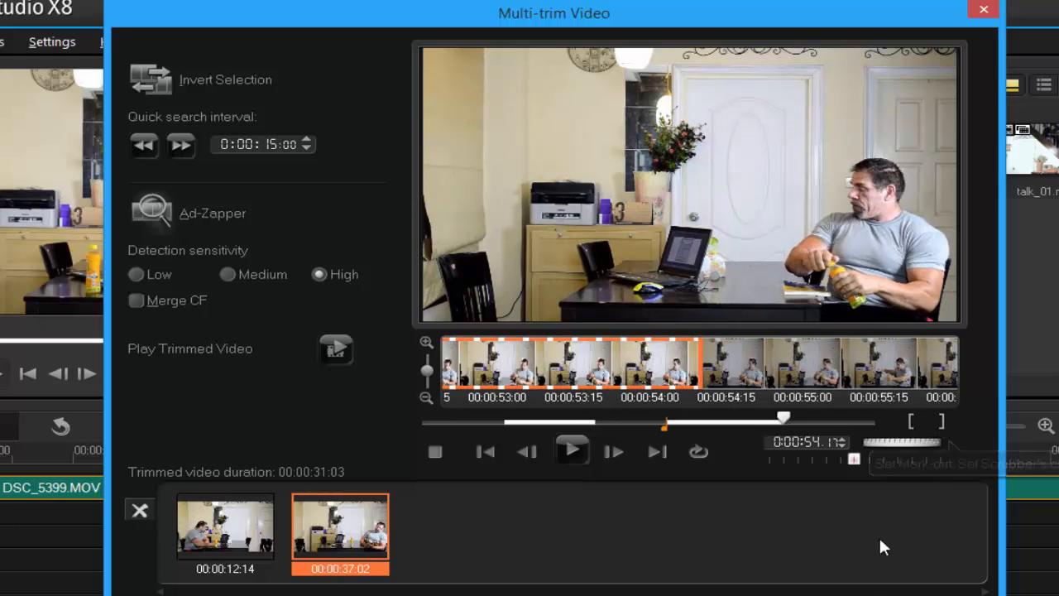
{"action": "left_click", "coordinate": [796, 586]}
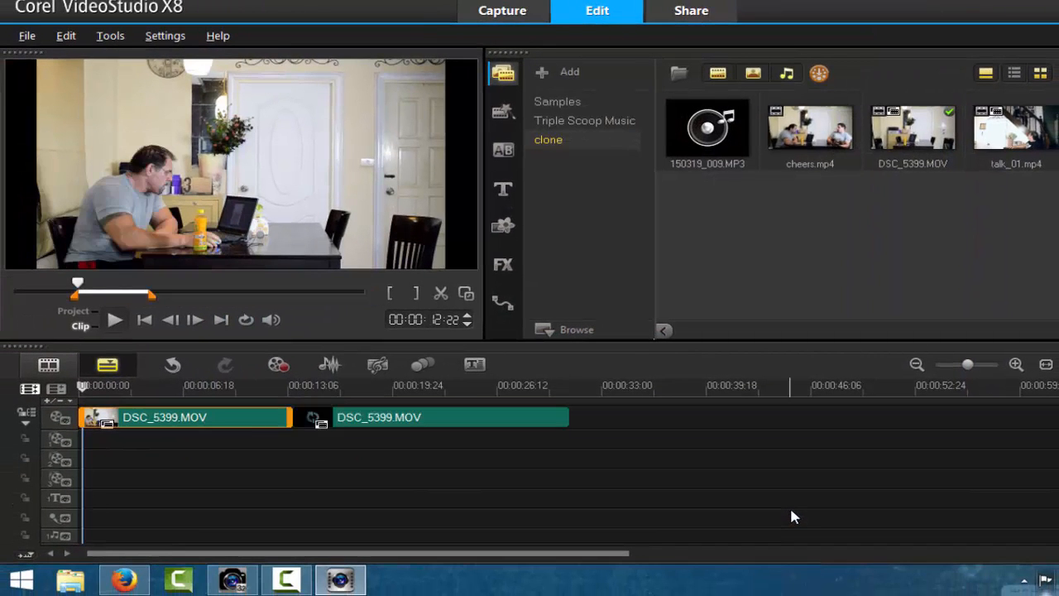
Move the second DSC_5399.MOV clip to the start of the first overlay track and shorten its end to match the main clip
{"action": "left_click", "coordinate": [1047, 365]}
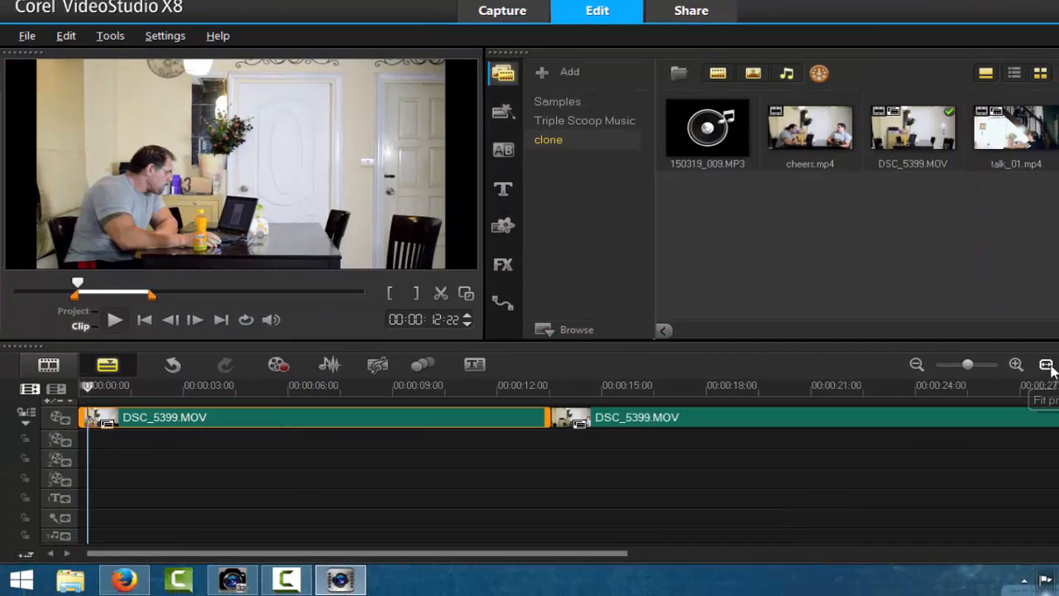
{"action": "left_click", "coordinate": [886, 422]}
{"action": "left_click_drag", "start_coordinate": [854, 445], "coordinate": [166, 446]}
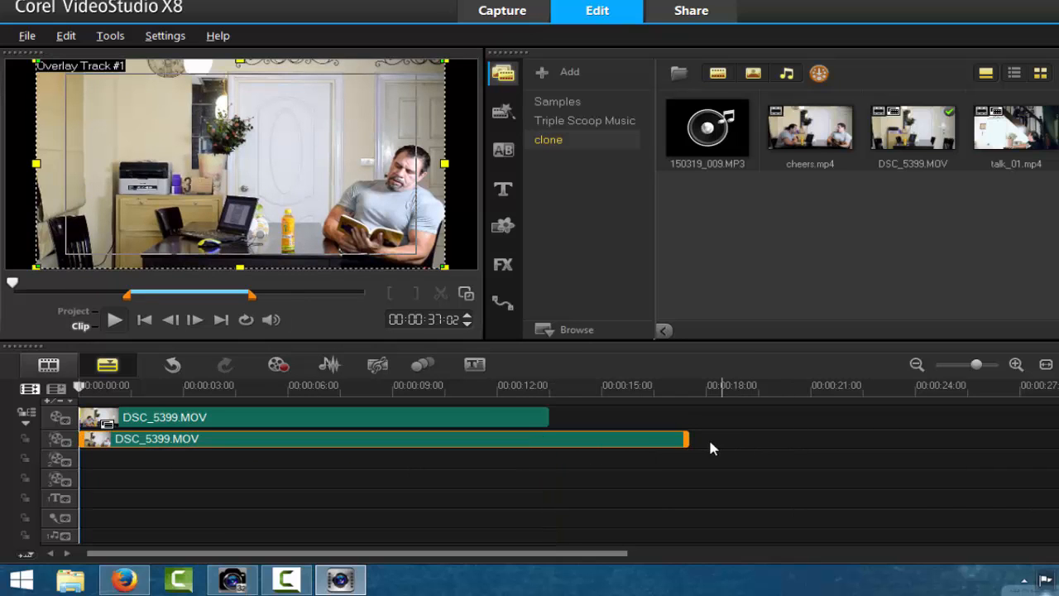
{"action": "left_click_drag", "start_coordinate": [691, 437], "coordinate": [559, 438]}
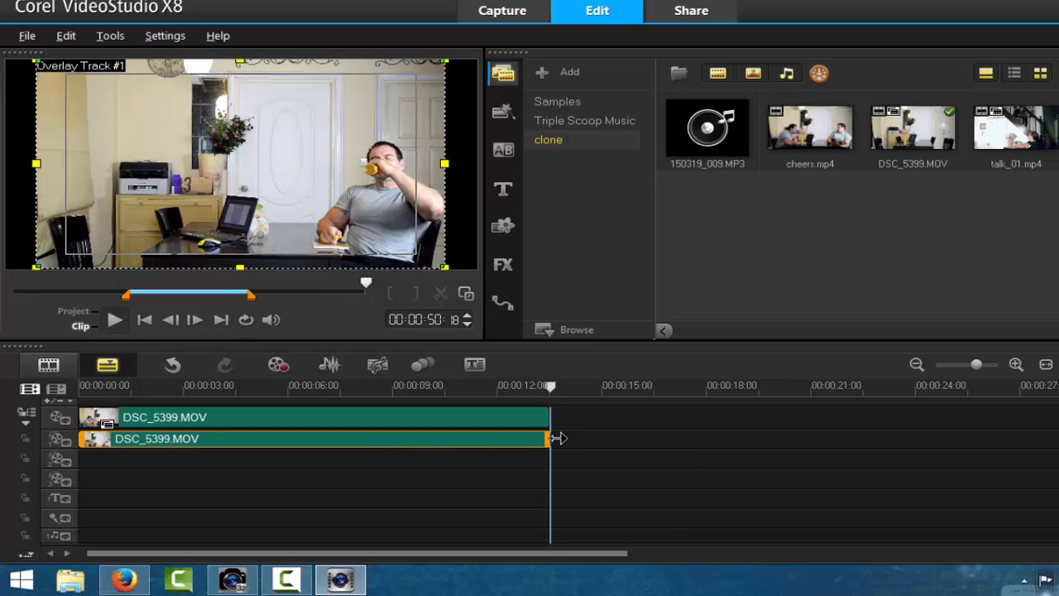
Apply the Boris Graffiti 6.1 filter to the overlay clip and open its filter customization
{"action": "left_click", "coordinate": [500, 263]}
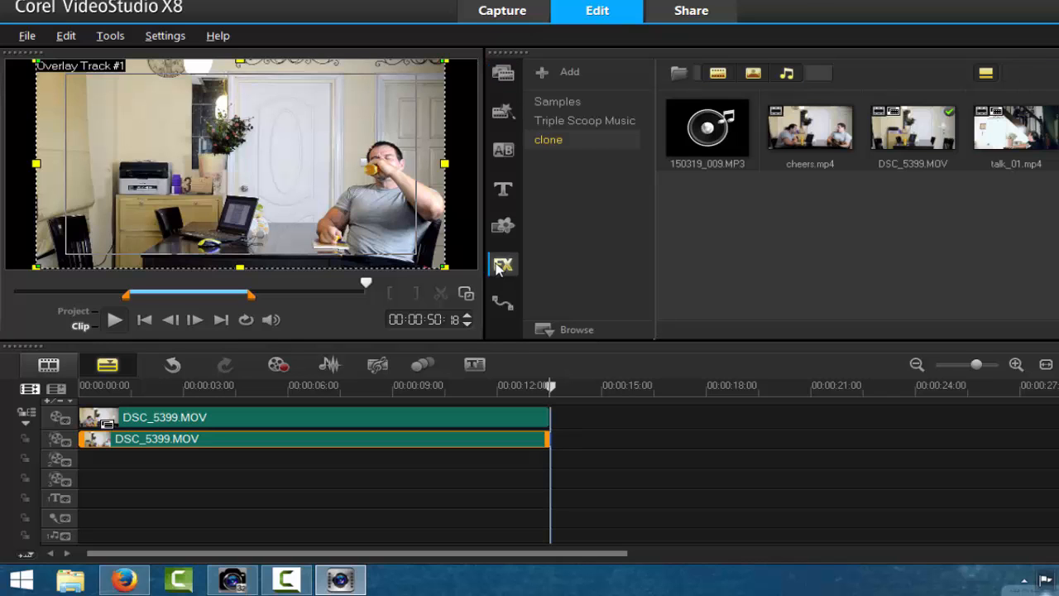
{"action": "left_click_drag", "start_coordinate": [569, 136], "coordinate": [381, 440]}
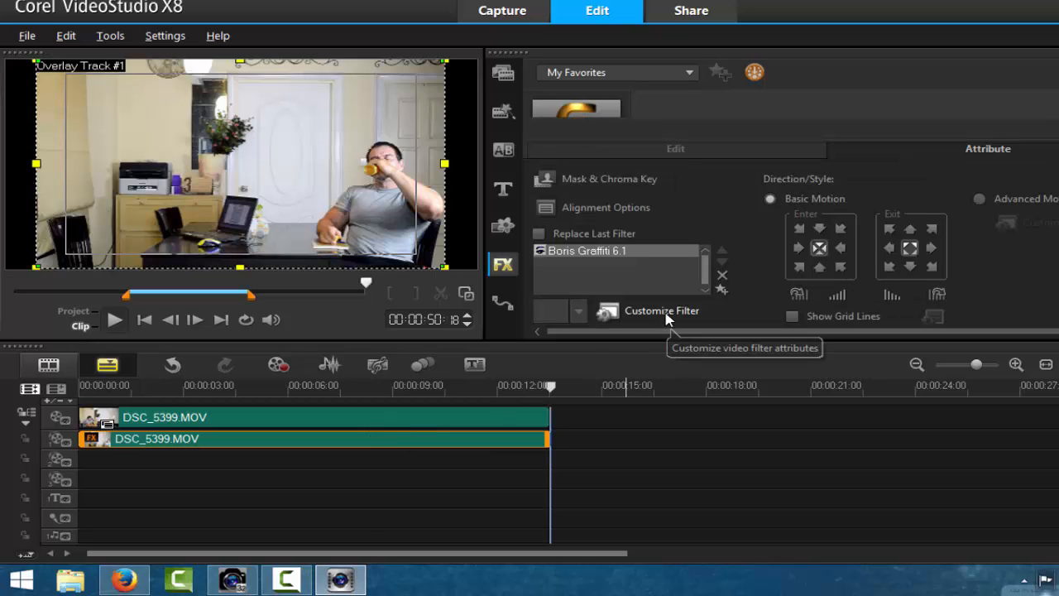
{"action": "left_click", "coordinate": [667, 314]}
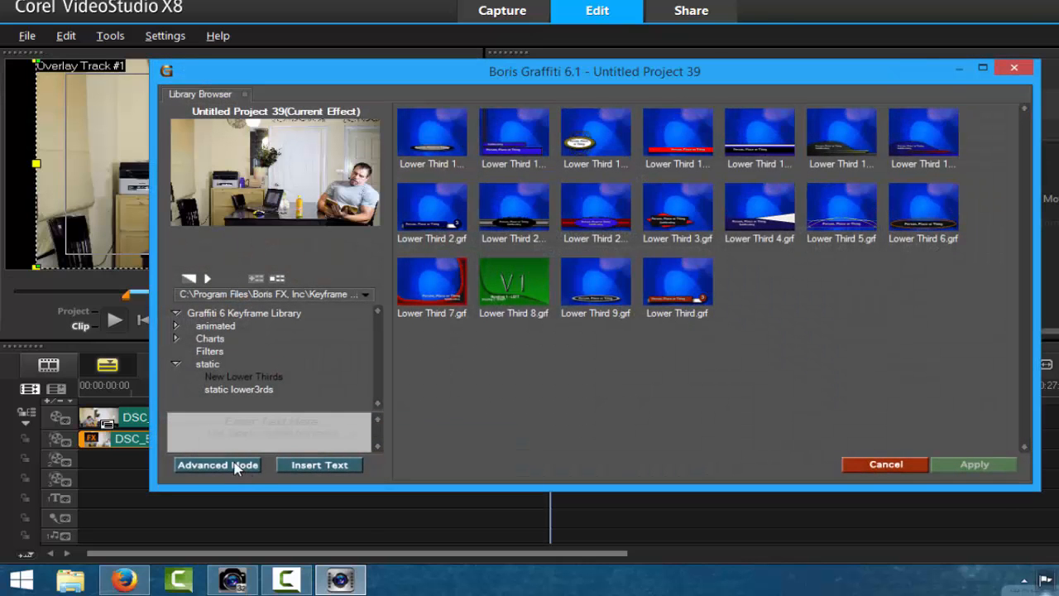
Switch Boris Graffiti to advanced mode and delete the Text track
{"action": "left_click", "coordinate": [235, 466]}
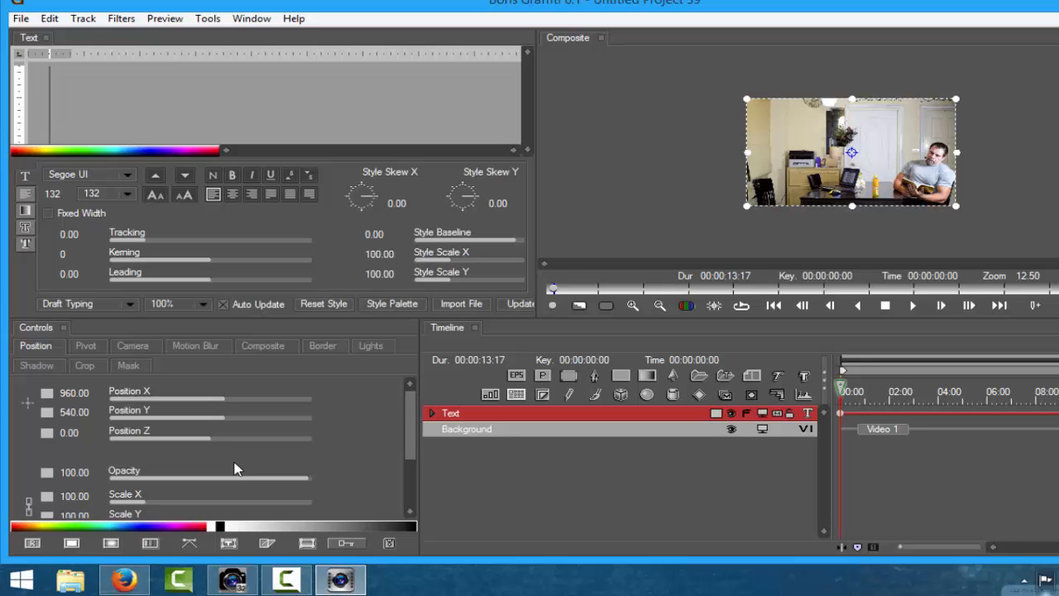
{"action": "left_click", "coordinate": [538, 420]}
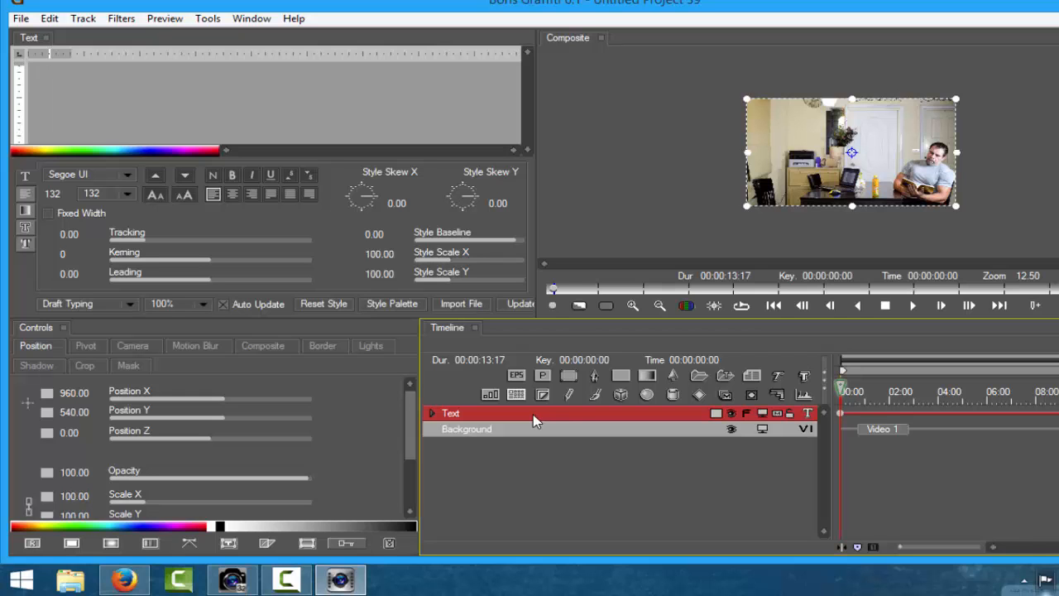
{"action": "key", "text": "Delete"}
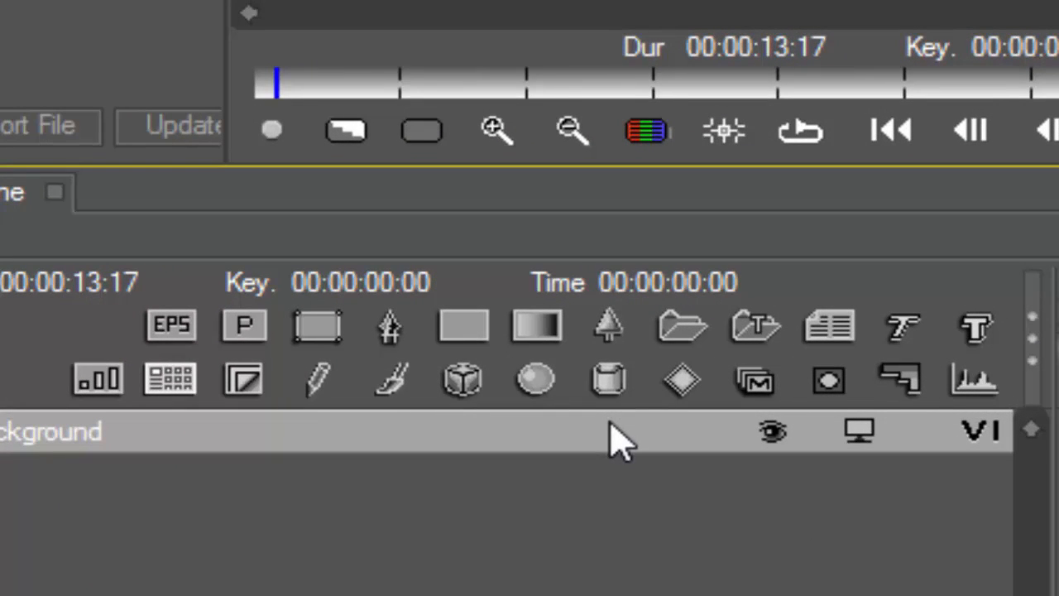
Draw a filled spline shape covering the side of the frame opposite the seated man, extending past the frame edges
{"action": "left_click", "coordinate": [402, 339]}
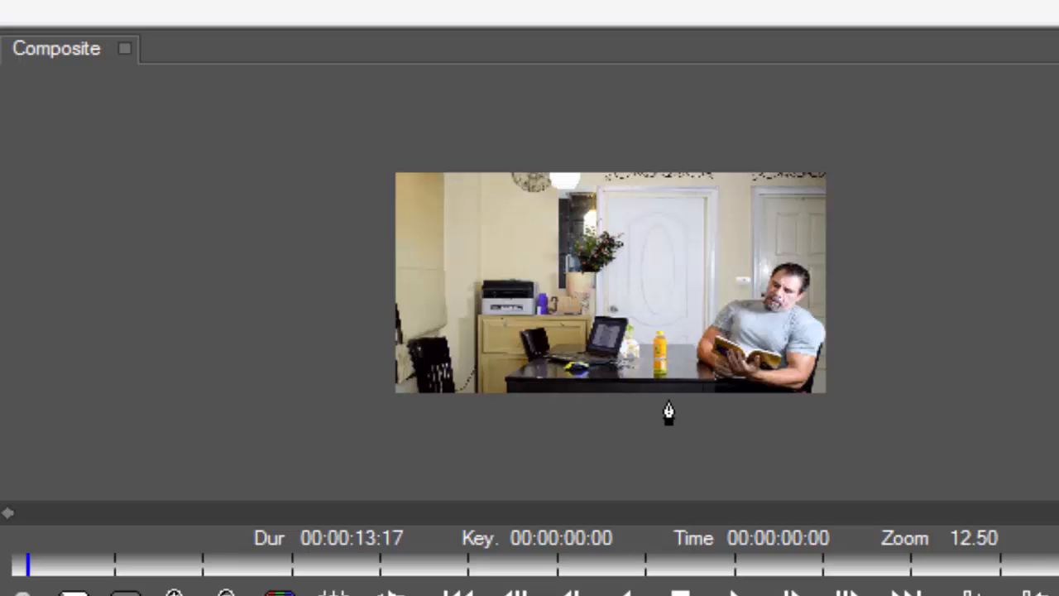
{"action": "left_click_drag", "start_coordinate": [676, 407], "coordinate": [683, 358]}
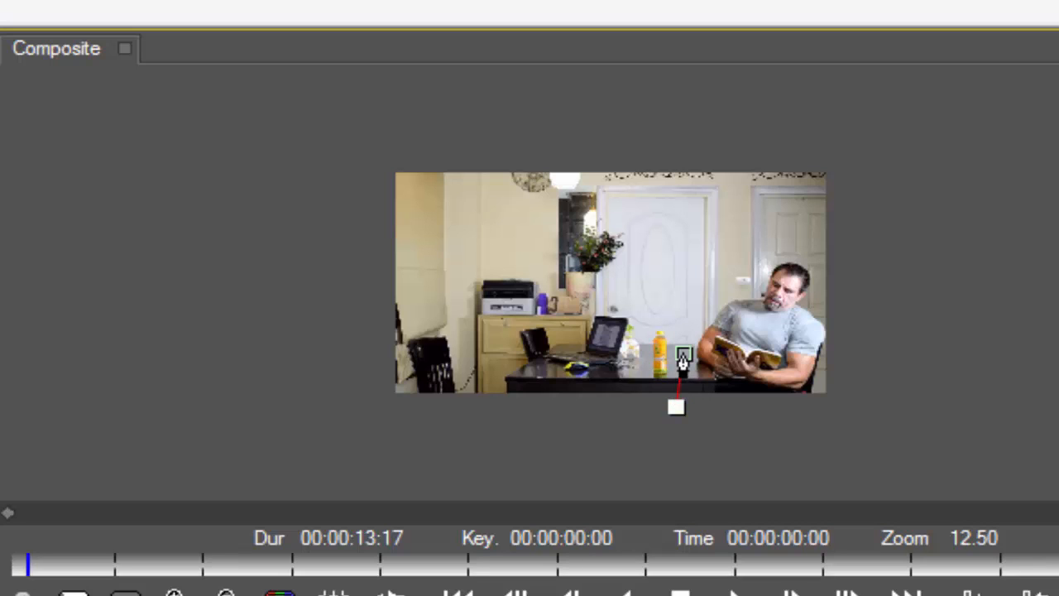
{"action": "left_click", "coordinate": [673, 274]}
{"action": "left_click", "coordinate": [644, 160]}
{"action": "left_click", "coordinate": [321, 150]}
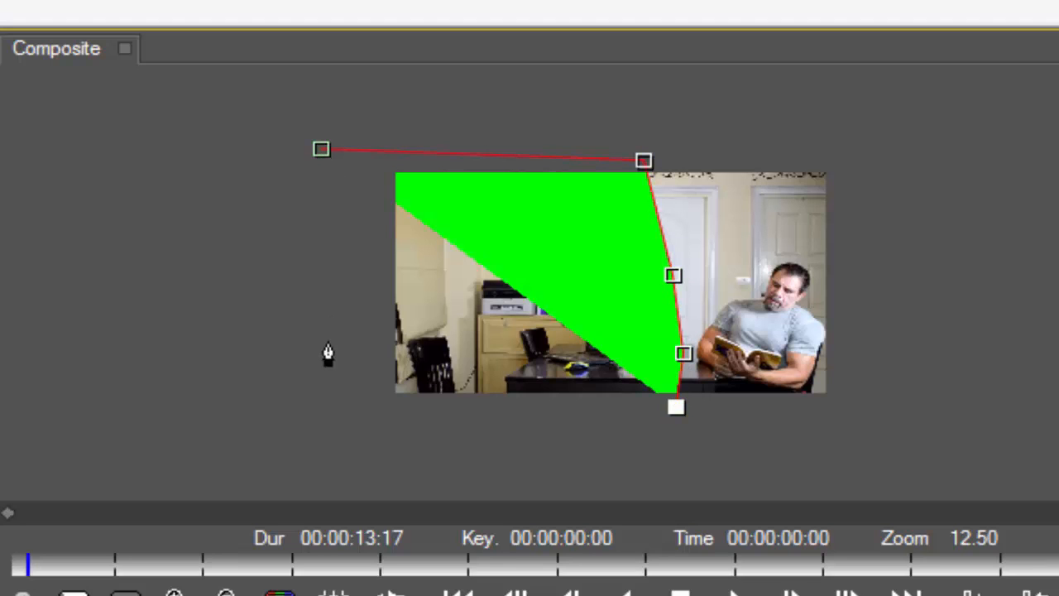
{"action": "left_click", "coordinate": [347, 408]}
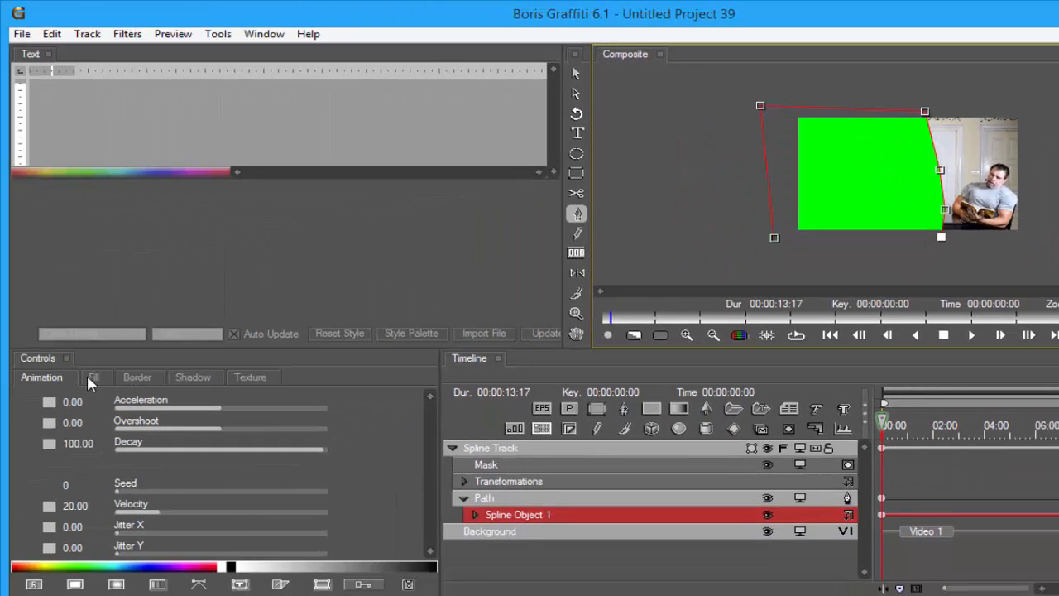
Set the spline's fill color to pure green (0, 255, 0) and apply the effect to the overlay clip
{"action": "left_click", "coordinate": [91, 377]}
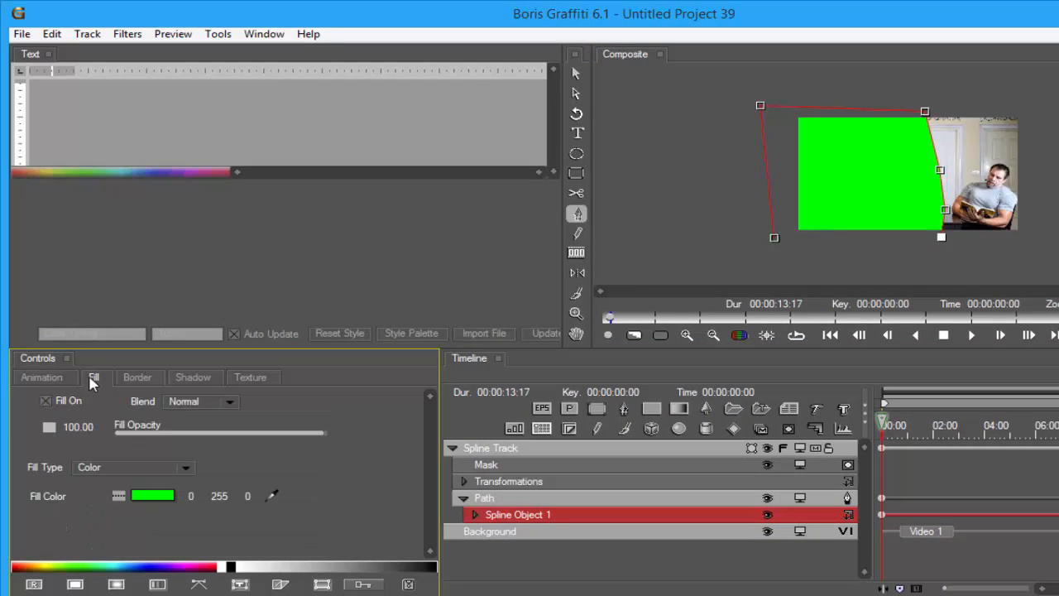
{"action": "left_click", "coordinate": [162, 499]}
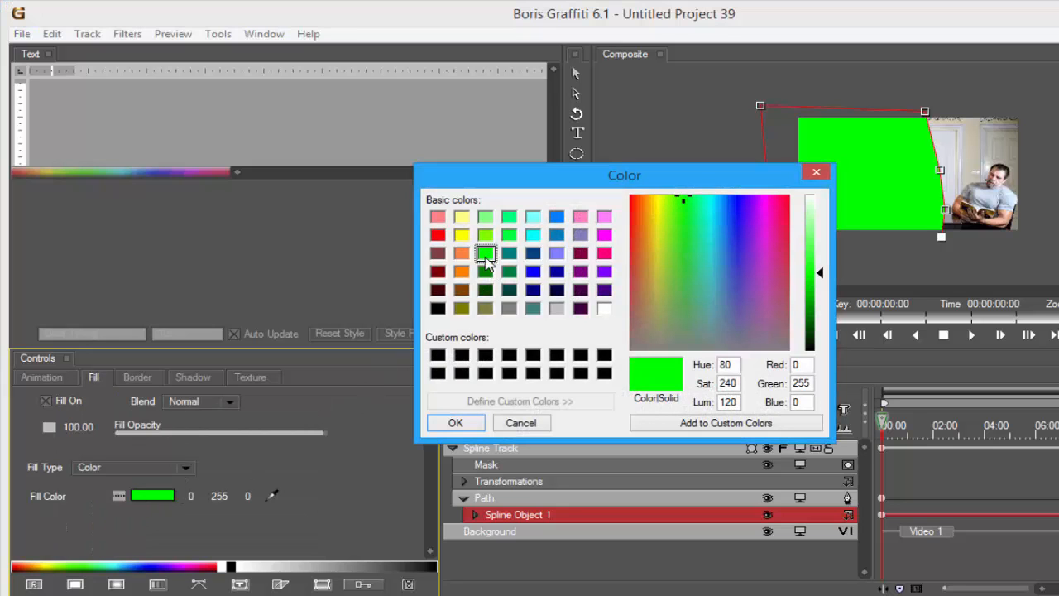
{"action": "left_click", "coordinate": [455, 423]}
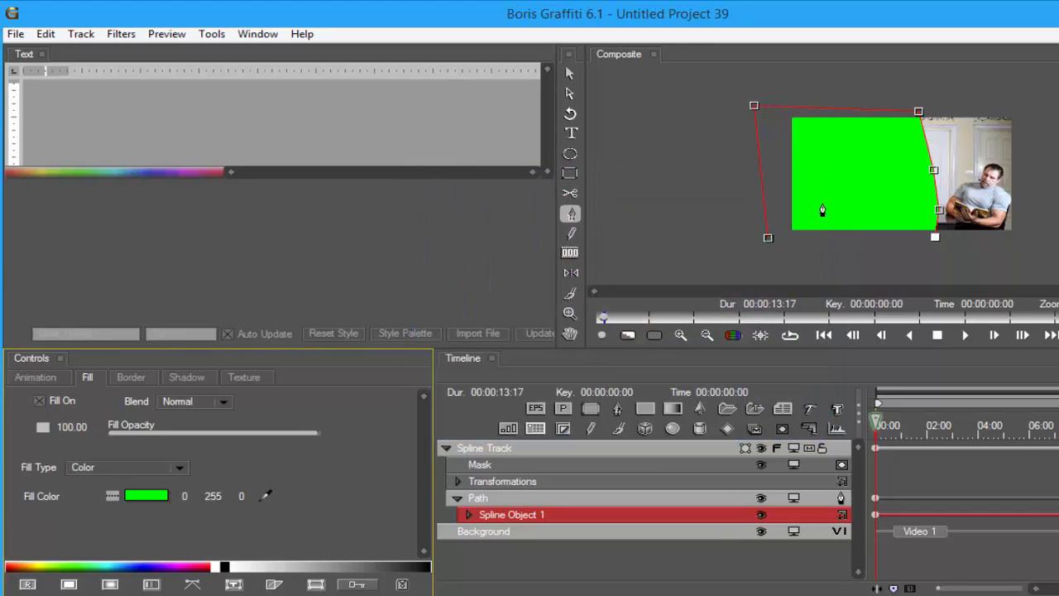
{"action": "left_click", "coordinate": [1011, 588]}
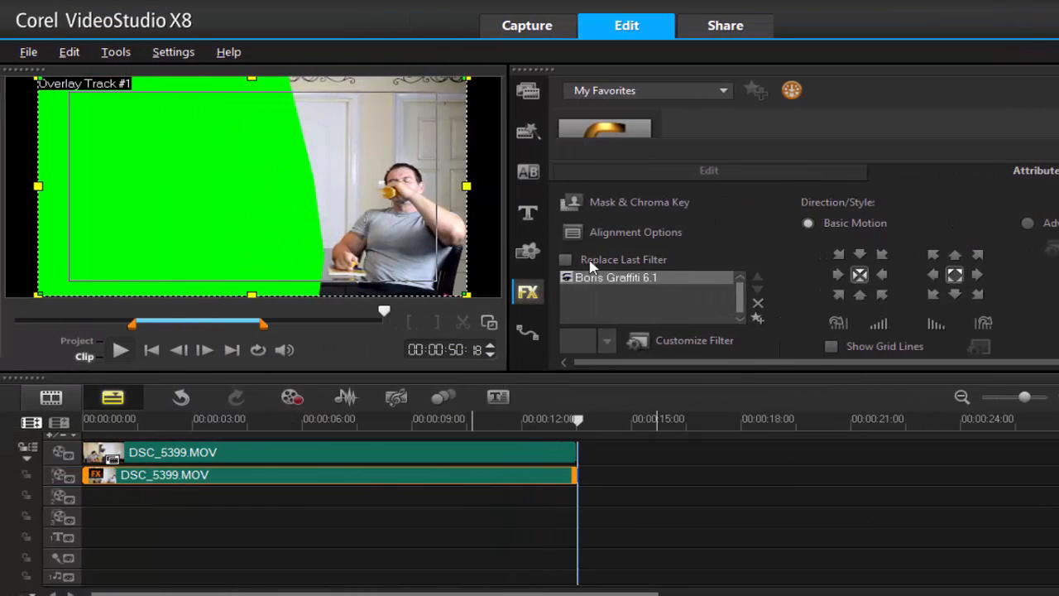
Enable the overlay options with Chroma Key and sample the green shape as the key color
{"action": "left_click", "coordinate": [593, 205]}
{"action": "left_click", "coordinate": [562, 226]}
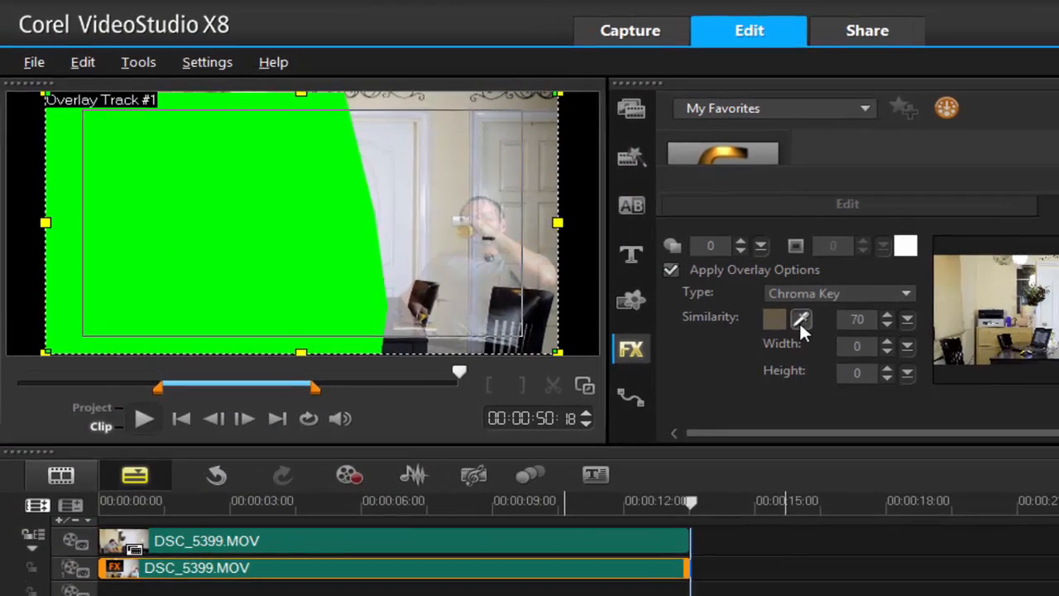
{"action": "left_click", "coordinate": [669, 265]}
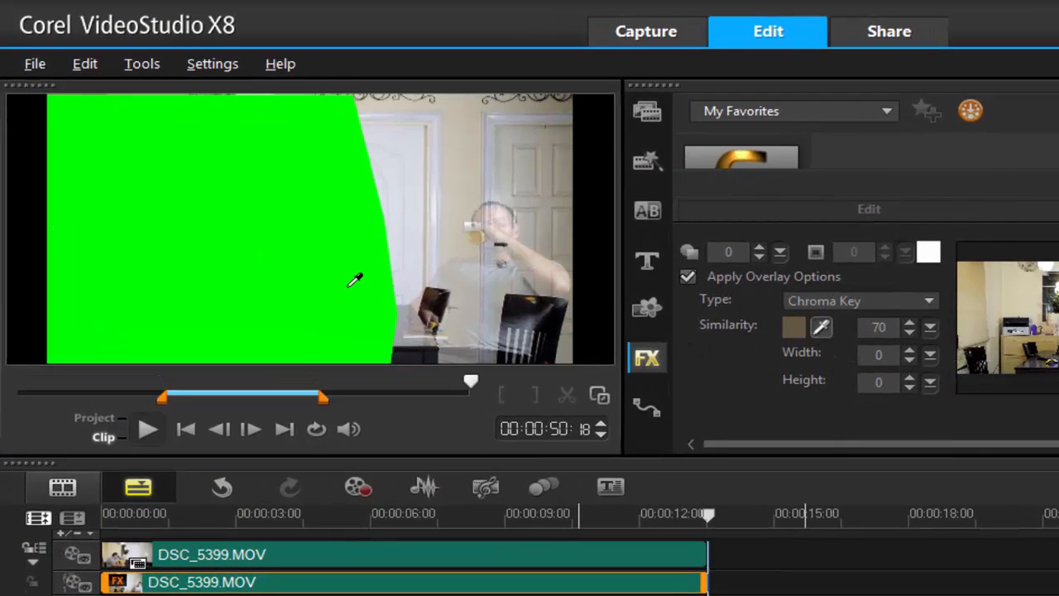
{"action": "left_click", "coordinate": [288, 261]}
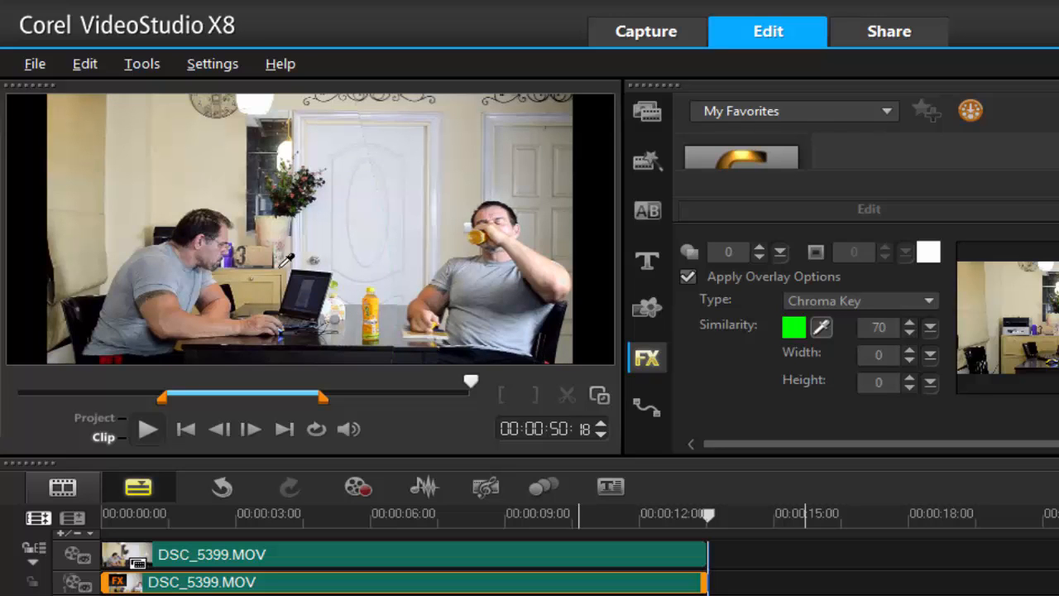
Review the keyed composite and scrub the project back to 00:00:03:18 to check both copies of the man
{"action": "left_click", "coordinate": [595, 394]}
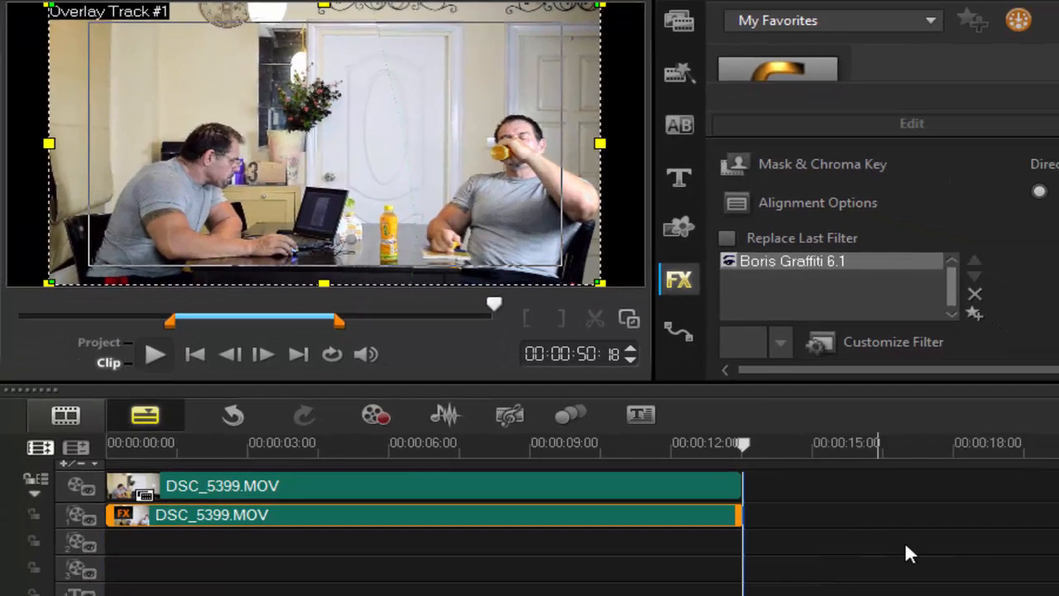
{"action": "left_click", "coordinate": [905, 546]}
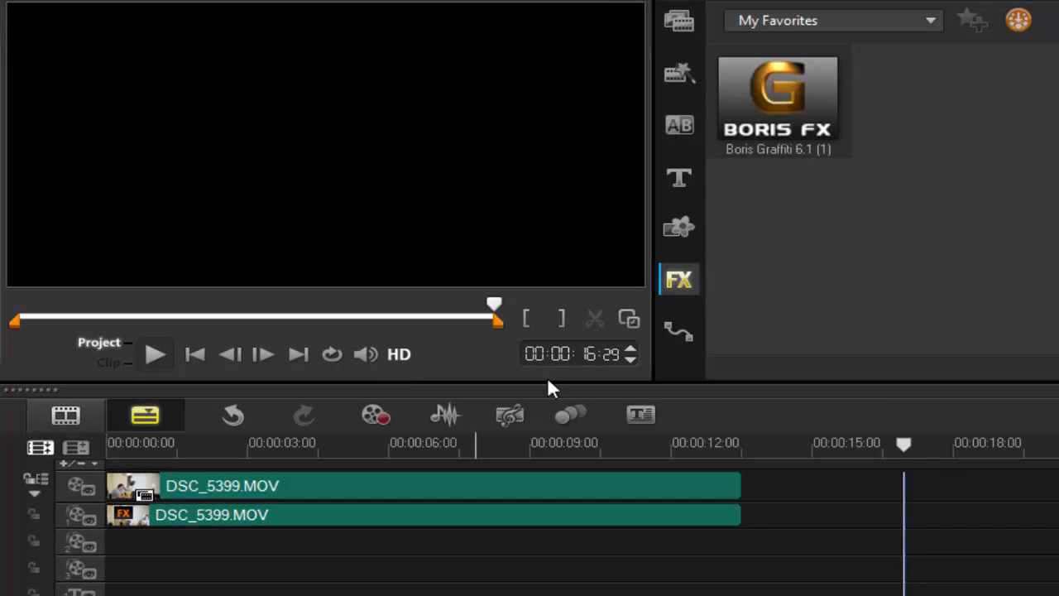
{"action": "left_click_drag", "start_coordinate": [908, 446], "coordinate": [276, 445]}
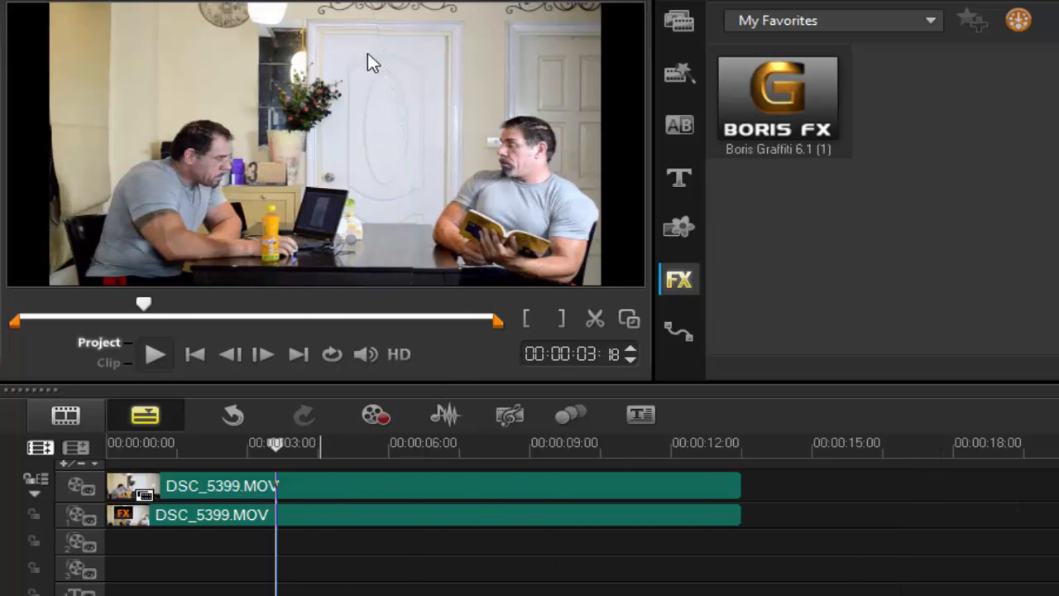
Compare the composite with HD preview on and off, leaving HD preview turned on
{"action": "left_click", "coordinate": [400, 354]}
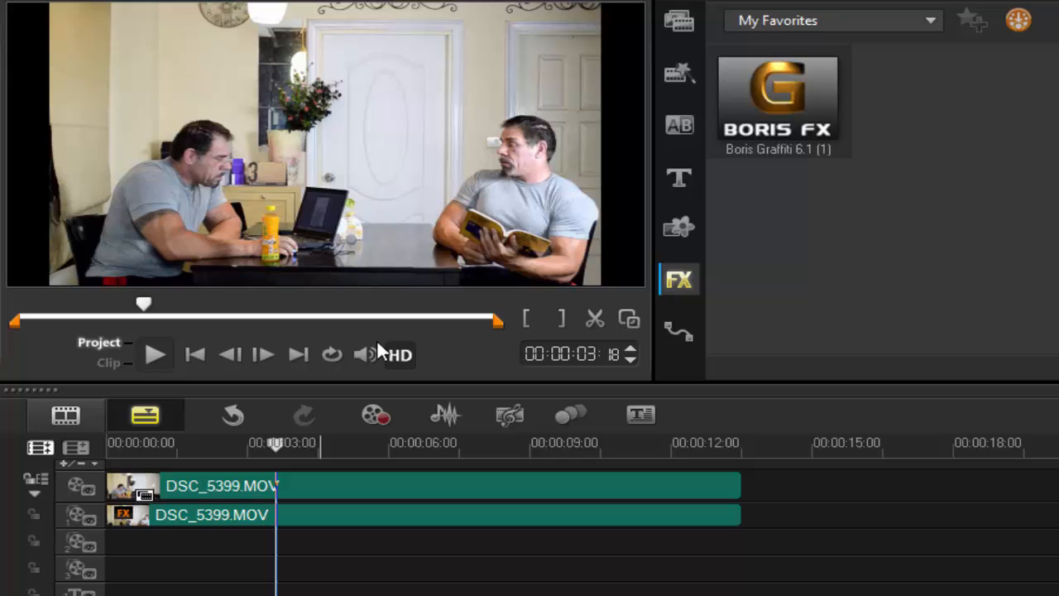
{"action": "left_click", "coordinate": [401, 354]}
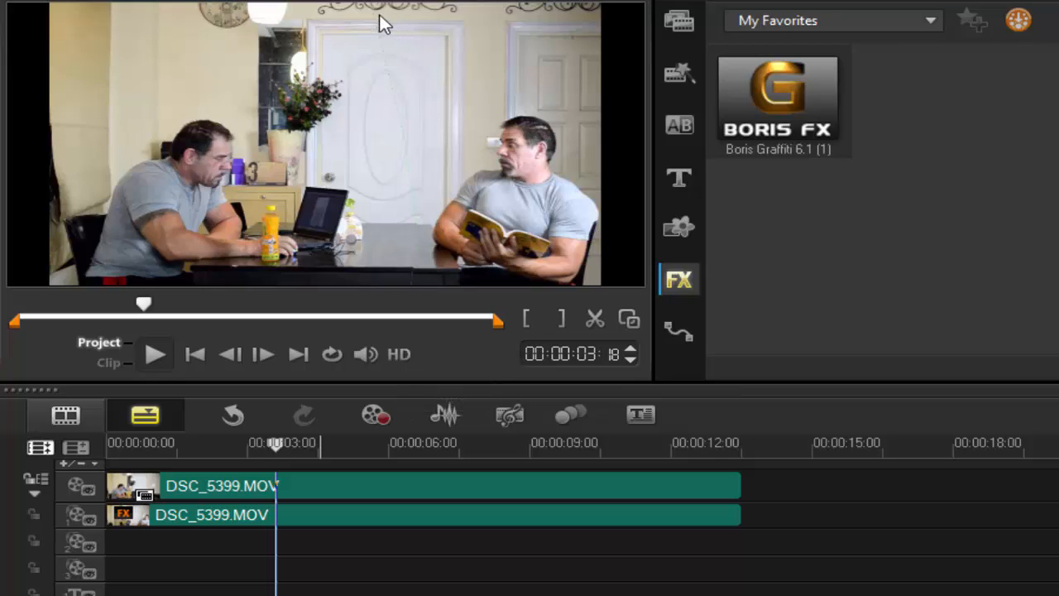
{"action": "left_click", "coordinate": [405, 356]}
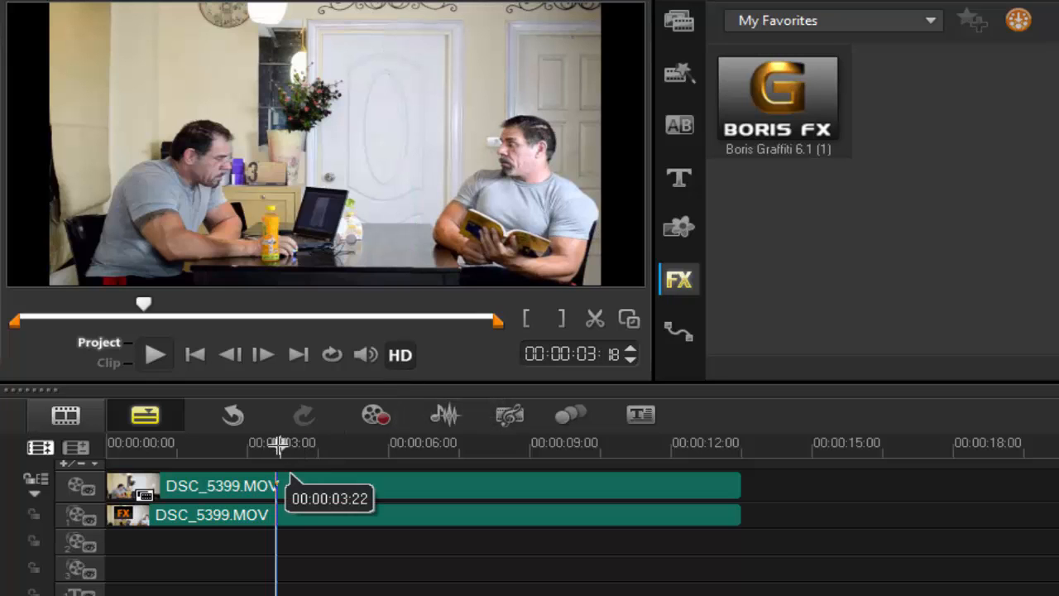
Scrub the project from 00:00:00:18 through 00:00:07:26 and back to 00:00:07:06 to check the composite around the bottle
{"action": "left_click_drag", "start_coordinate": [276, 445], "coordinate": [135, 447]}
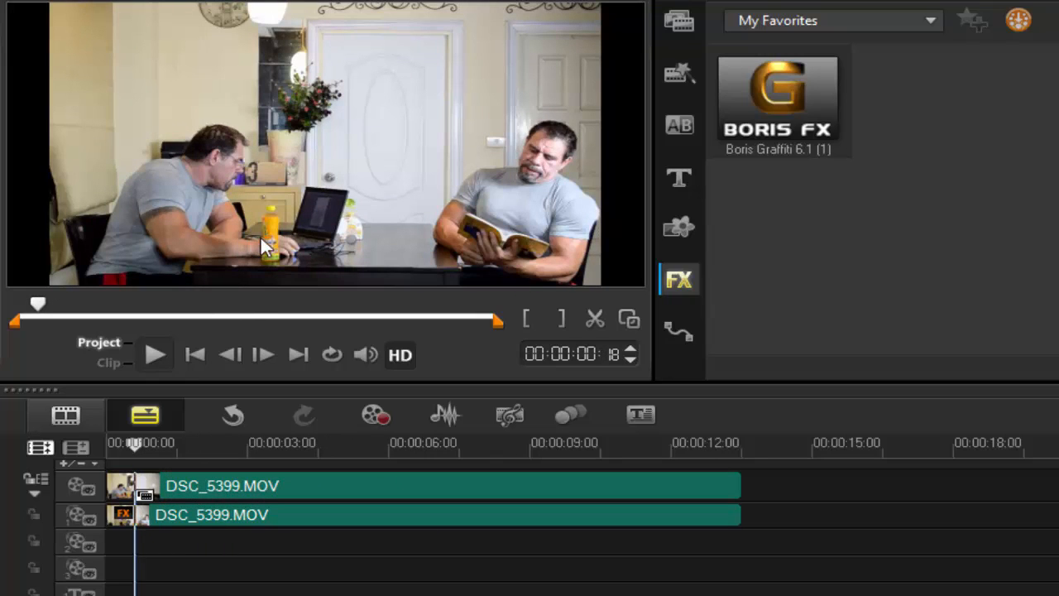
{"action": "left_click_drag", "start_coordinate": [146, 442], "coordinate": [475, 457]}
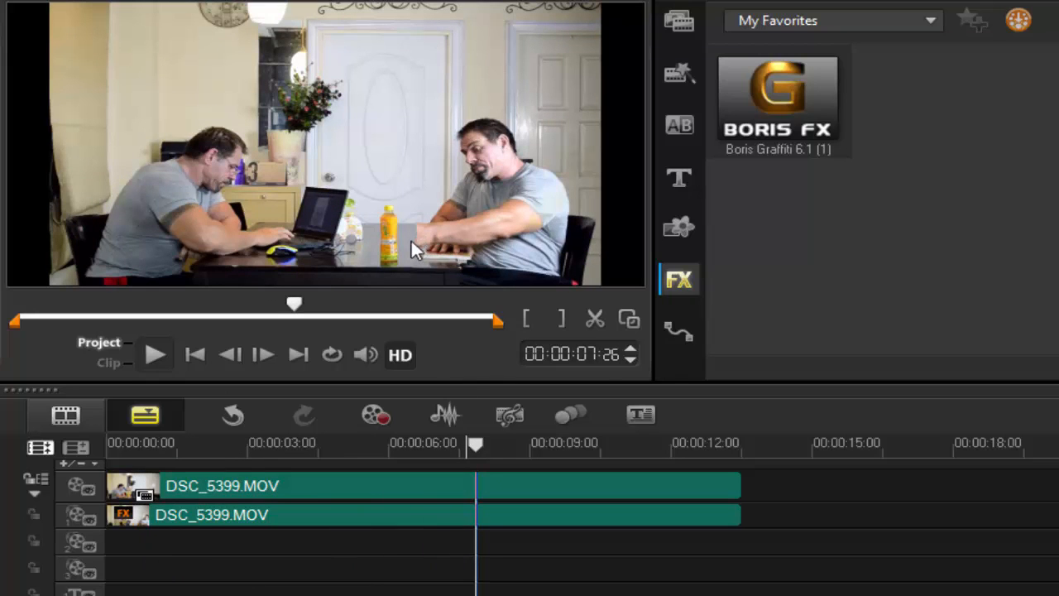
{"action": "left_click_drag", "start_coordinate": [478, 444], "coordinate": [445, 447]}
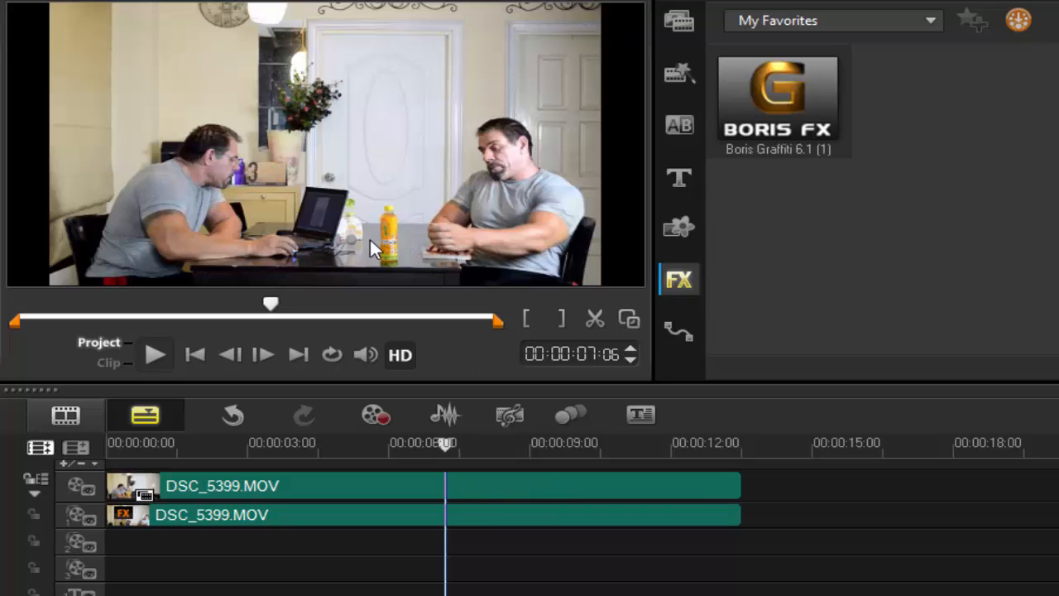
Reopen the overlay clip's Boris Graffiti filter for customizing and switch it to Advanced Mode
{"action": "left_click", "coordinate": [468, 517]}
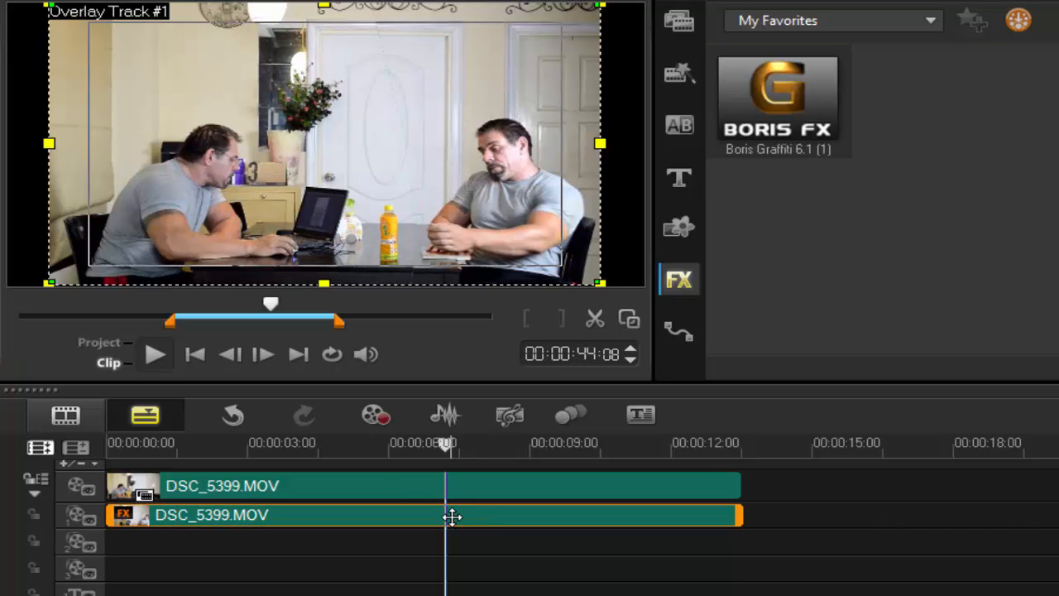
{"action": "double_click", "coordinate": [451, 516]}
{"action": "left_click", "coordinate": [876, 339]}
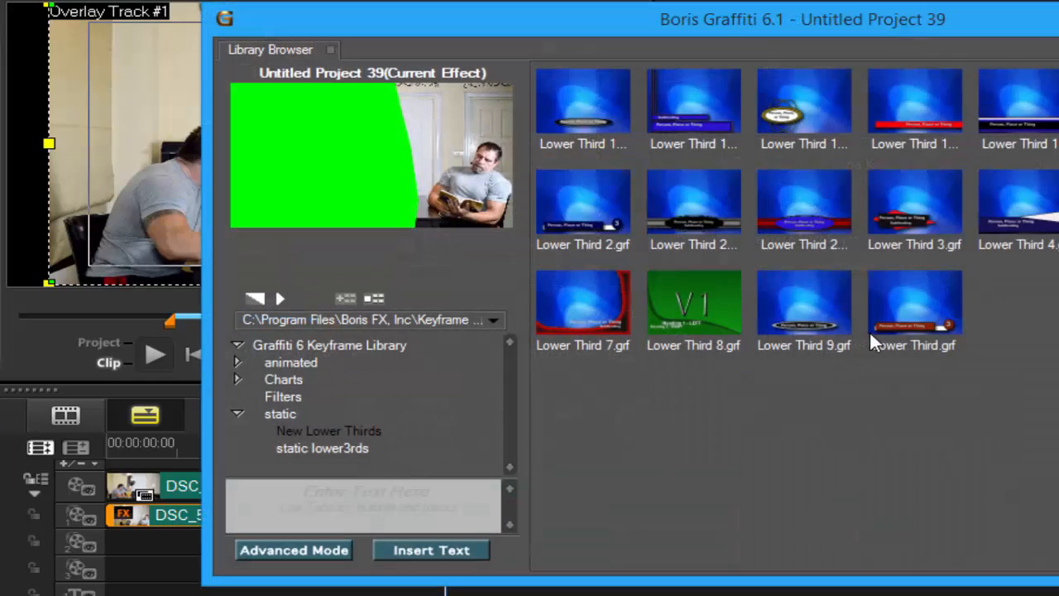
{"action": "left_click", "coordinate": [318, 547]}
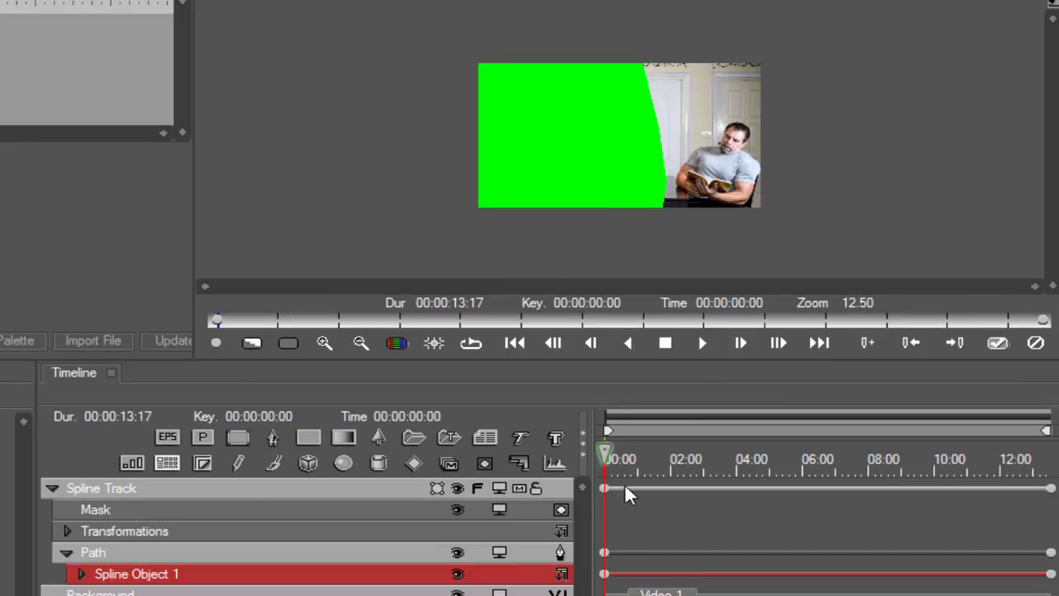
Copy the starting keyframe of Spline Object 1 at 00:00:00:00
{"action": "left_click", "coordinate": [604, 575]}
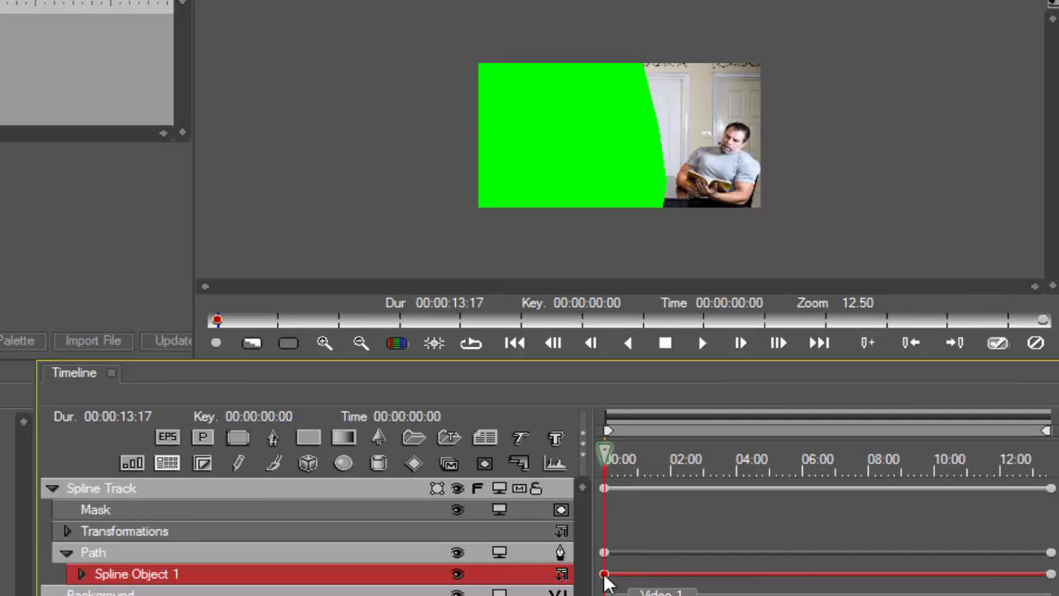
{"action": "right_click", "coordinate": [604, 576]}
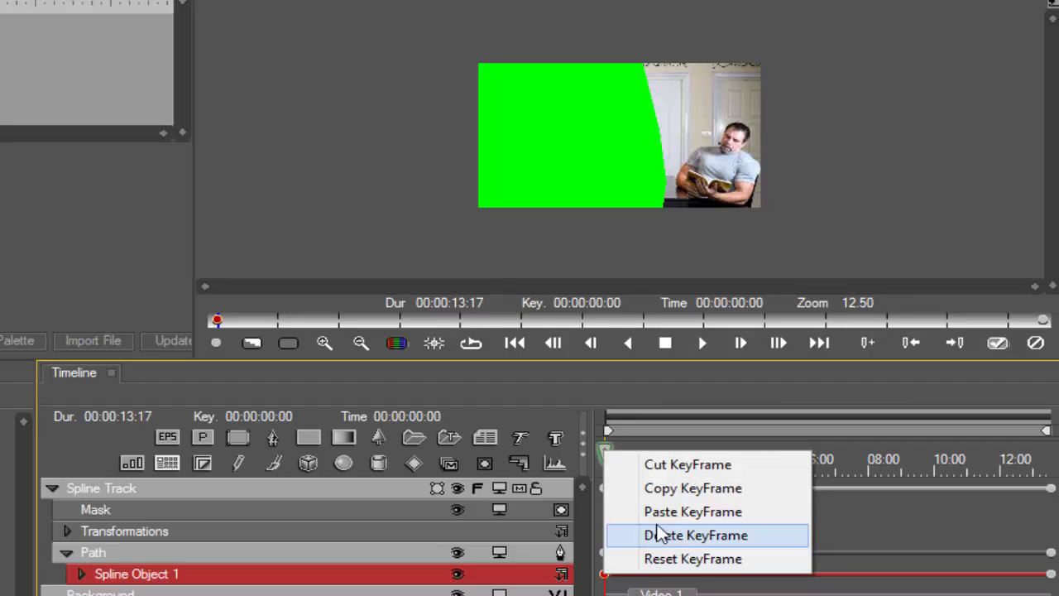
{"action": "left_click", "coordinate": [674, 488]}
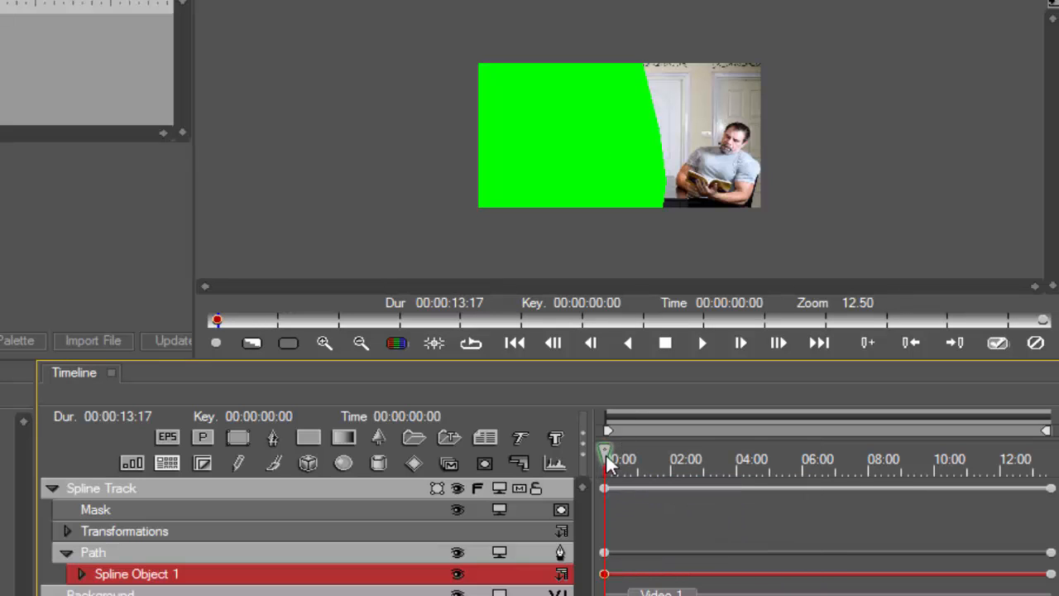
Add keyframes to Spline Object 1 at 00:00:06:13 and one frame further on at 00:00:06:14
{"action": "mouse_move", "coordinate": [604, 456]}
{"action": "left_mouse_down"}
{"action": "mouse_move", "coordinate": [777, 473]}
{"action": "mouse_move", "coordinate": [789, 456]}
{"action": "mouse_move", "coordinate": [819, 457]}
{"action": "left_mouse_up"}
{"action": "scroll", "coordinate": [678, 193], "scroll_direction": "up", "scroll_amount": 1}
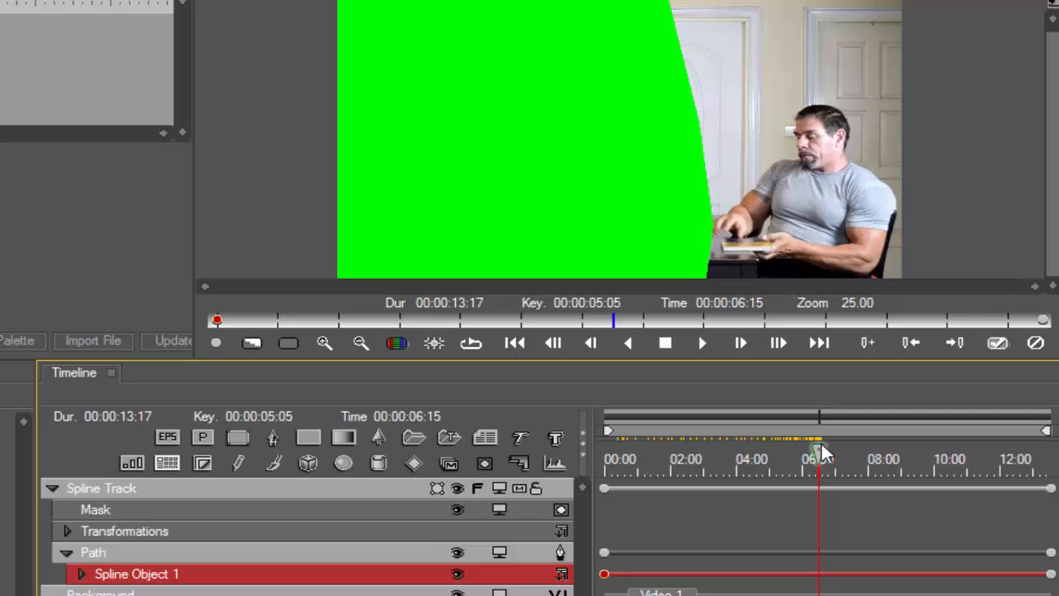
{"action": "left_click_drag", "start_coordinate": [820, 453], "coordinate": [817, 452]}
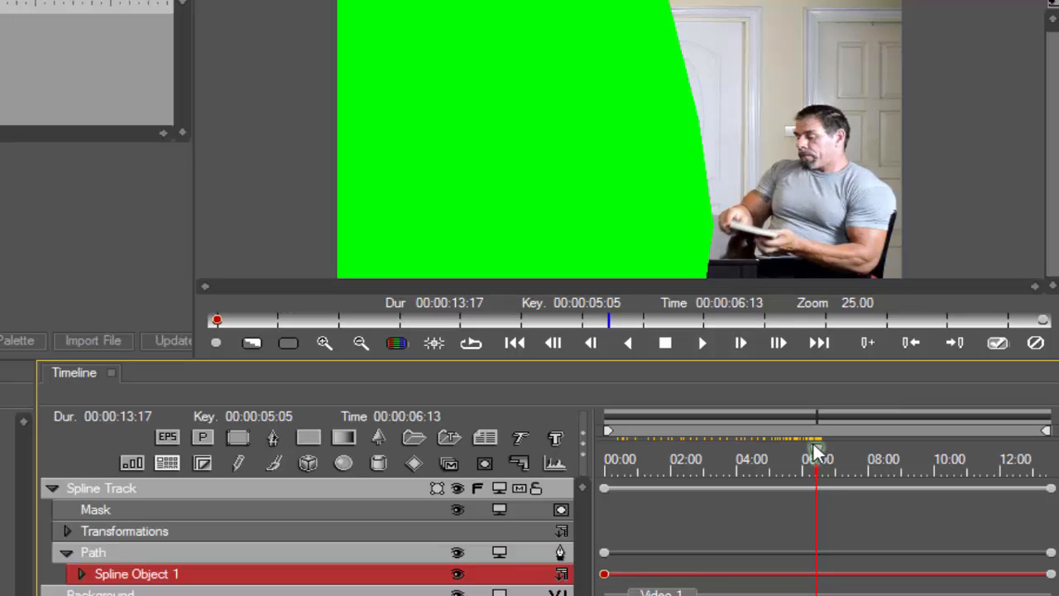
{"action": "key", "text": "plus"}
{"action": "left_click", "coordinate": [741, 342]}
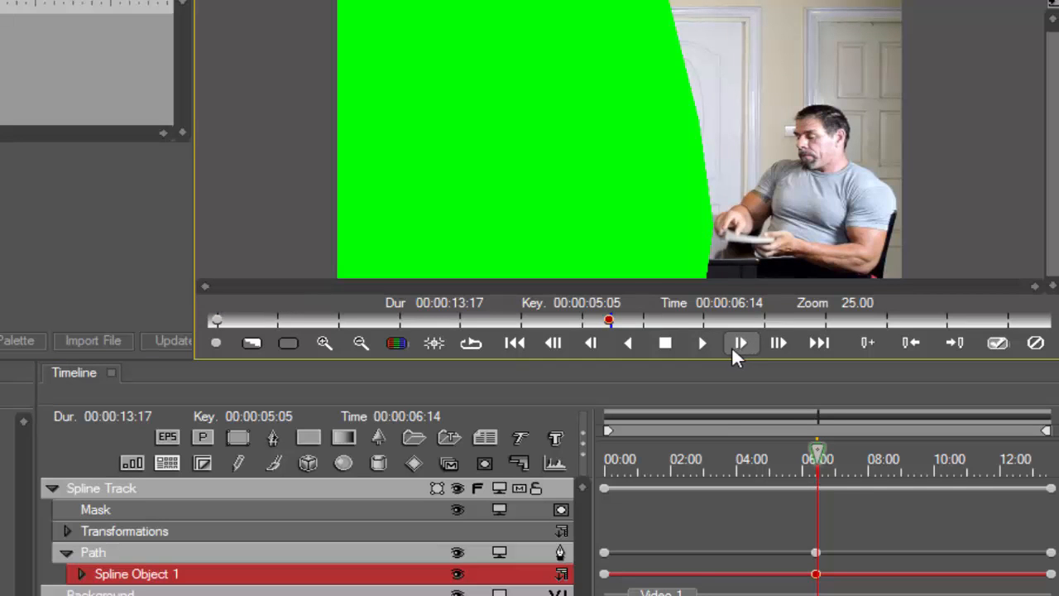
{"action": "left_click", "coordinate": [217, 344]}
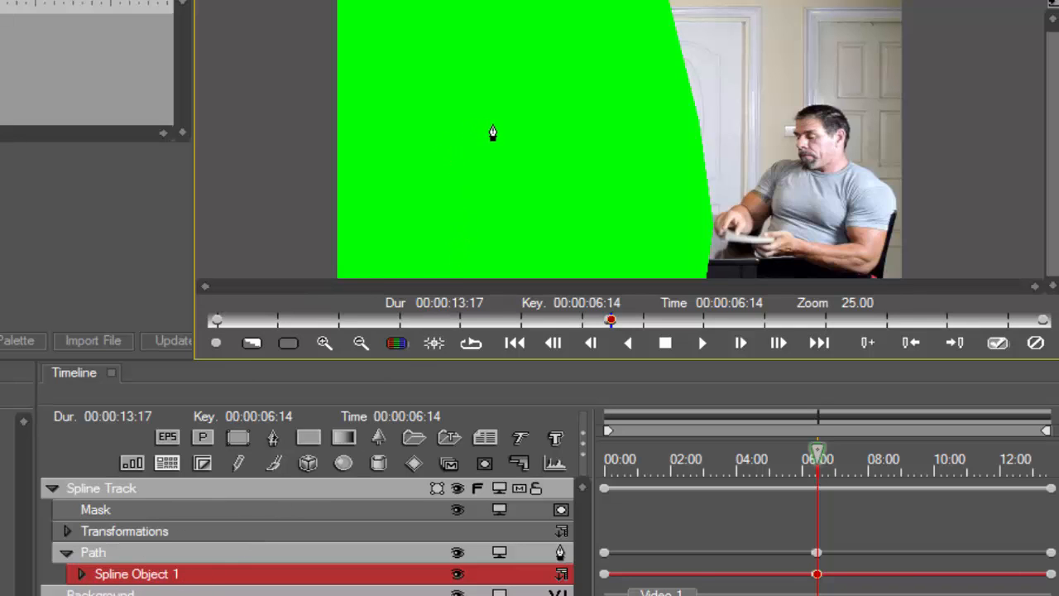
Reshape the green spline at 00:00:06:14 by pulling its lower points away from the man until the bottle on the table is uncovered
{"action": "left_click", "coordinate": [564, 151]}
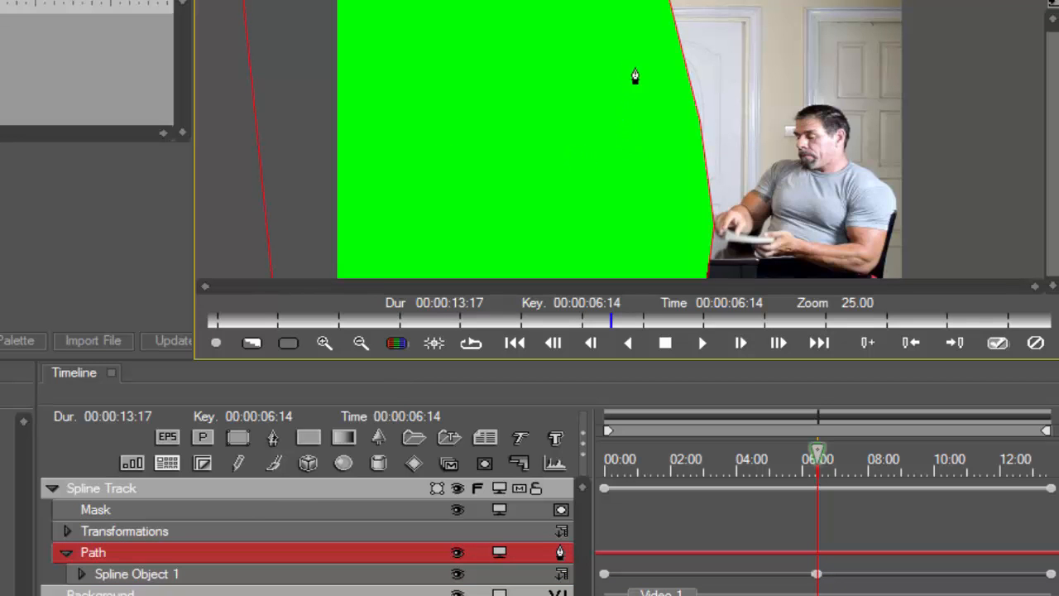
{"action": "left_click", "coordinate": [698, 142]}
{"action": "left_click", "coordinate": [697, 141]}
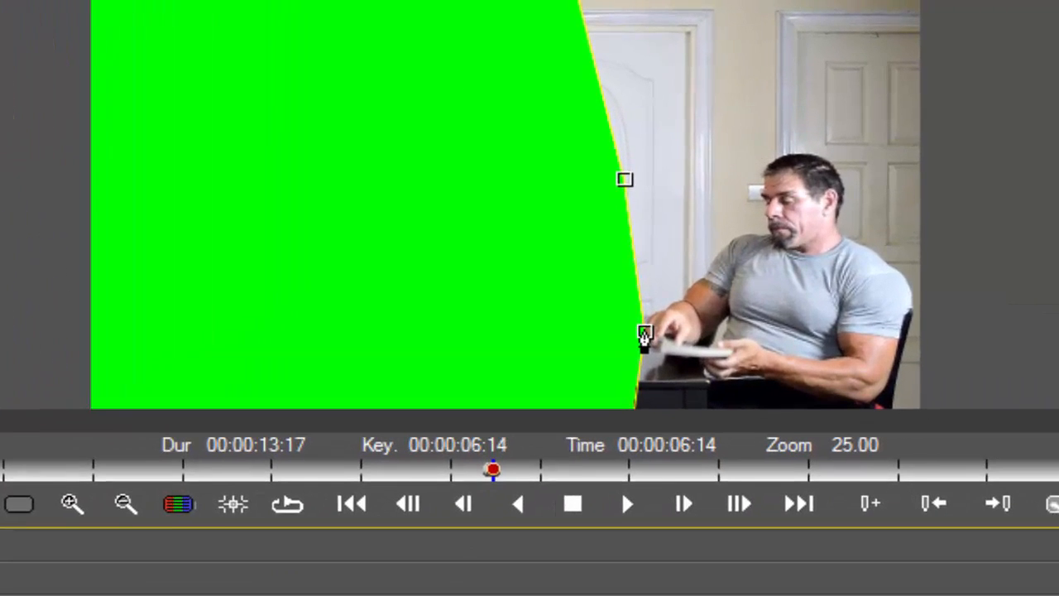
{"action": "left_click_drag", "start_coordinate": [684, 278], "coordinate": [670, 274]}
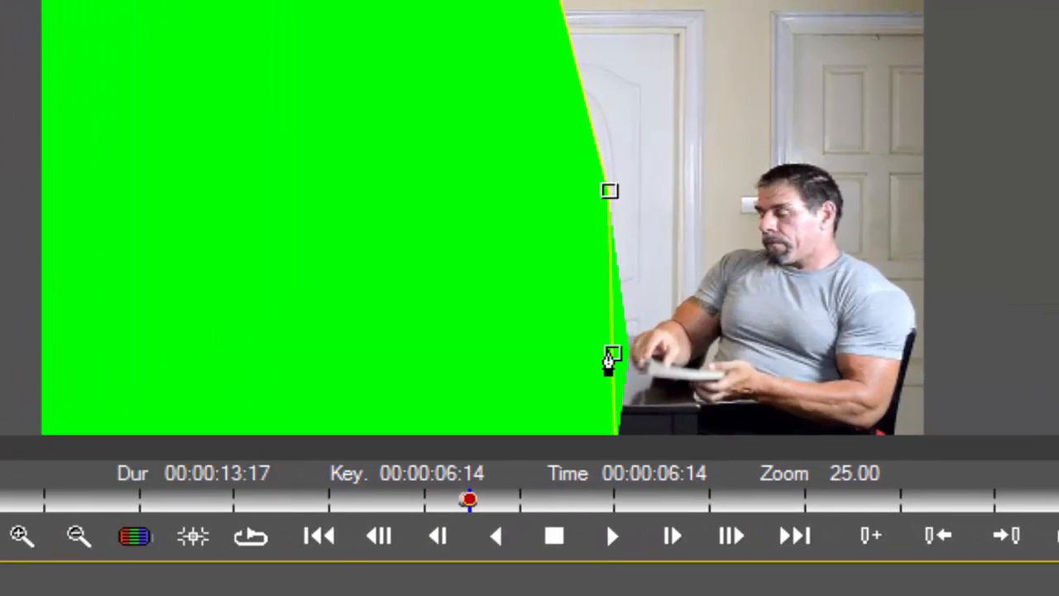
{"action": "scroll", "coordinate": [905, 378], "scroll_direction": "down", "scroll_amount": 1}
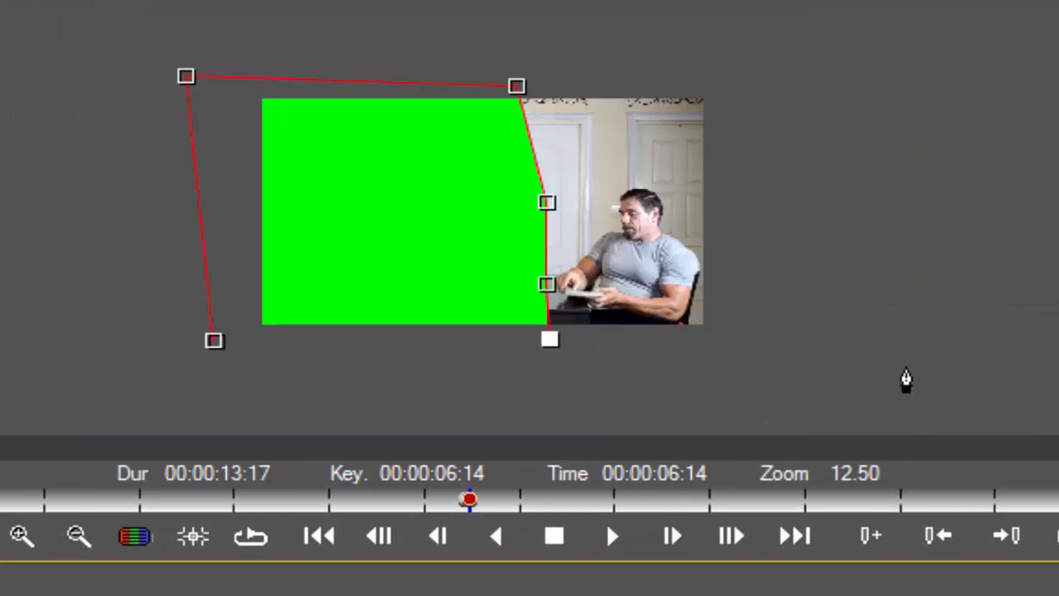
{"action": "left_click_drag", "start_coordinate": [549, 341], "coordinate": [480, 342]}
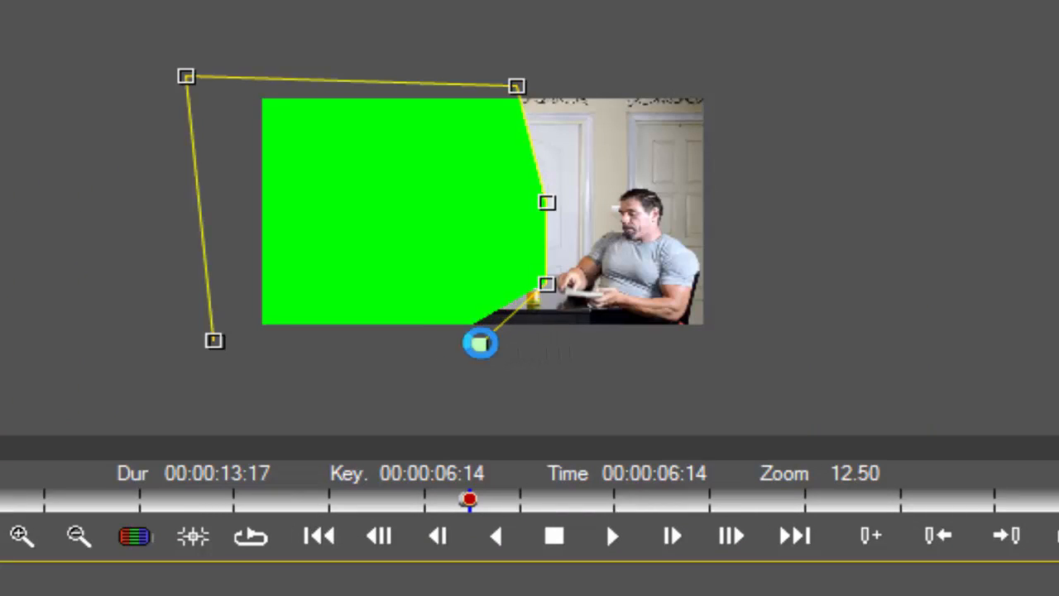
{"action": "left_click_drag", "start_coordinate": [546, 285], "coordinate": [523, 266]}
{"action": "scroll", "coordinate": [735, 374], "scroll_direction": "up", "scroll_amount": 1}
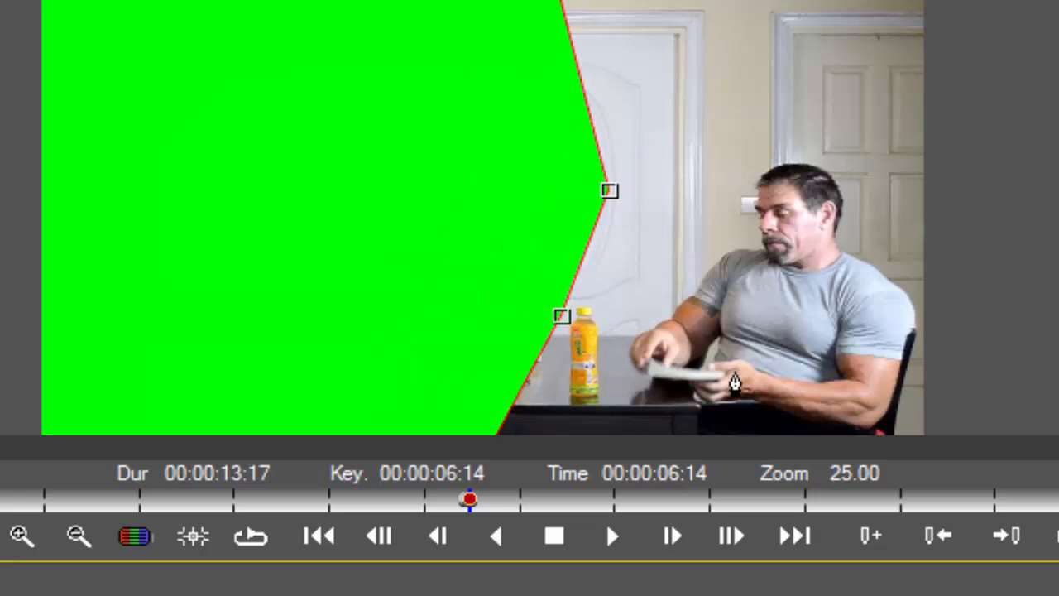
{"action": "left_click_drag", "start_coordinate": [562, 321], "coordinate": [554, 305]}
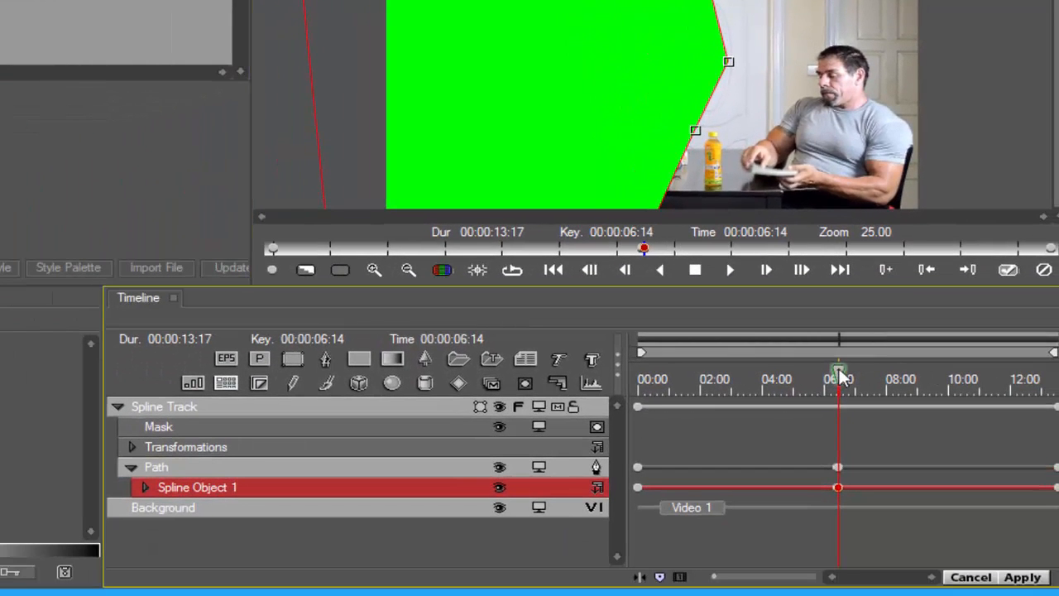
Apply the revised Boris Graffiti mask and scrub the project to 00:00:08:19 to check the bottle in the composite
{"action": "mouse_move", "coordinate": [842, 377]}
{"action": "left_mouse_down"}
{"action": "mouse_move", "coordinate": [881, 376]}
{"action": "mouse_move", "coordinate": [815, 378]}
{"action": "mouse_move", "coordinate": [855, 377]}
{"action": "left_mouse_up"}
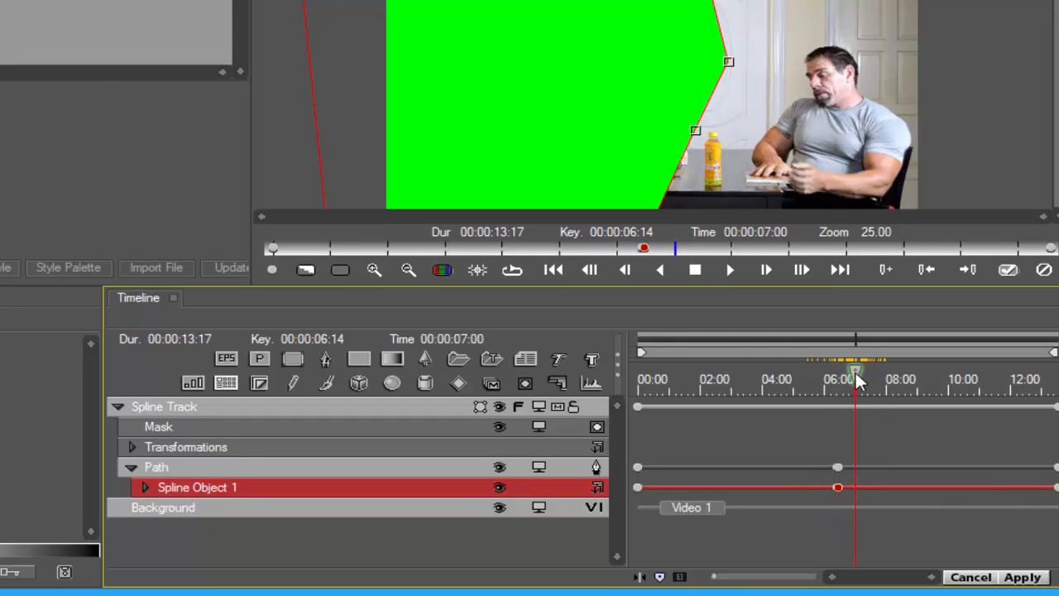
{"action": "left_click", "coordinate": [1040, 581]}
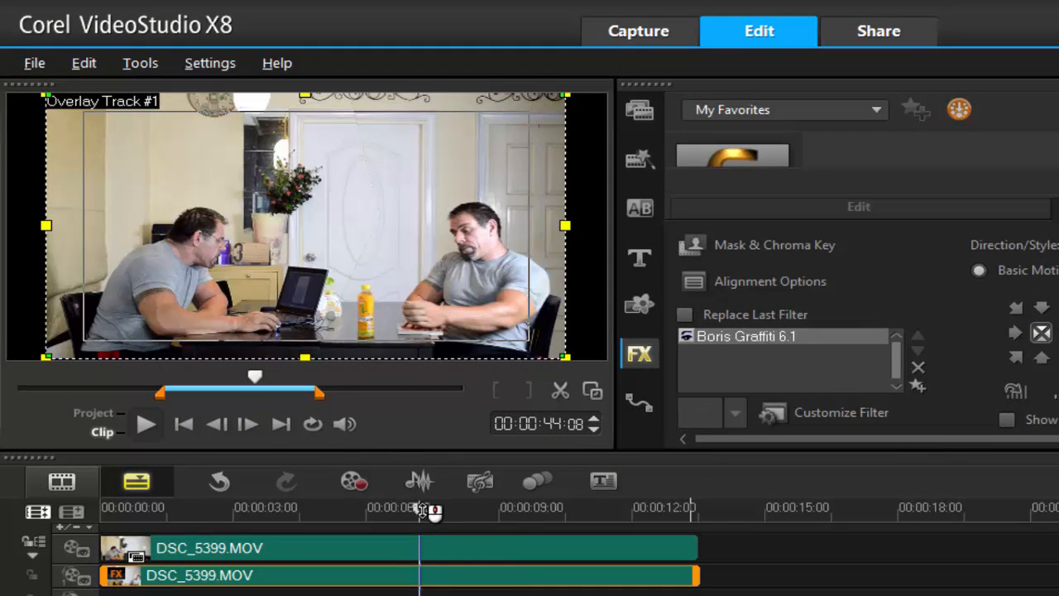
{"action": "left_click", "coordinate": [390, 511]}
{"action": "left_click_drag", "start_coordinate": [390, 510], "coordinate": [482, 516]}
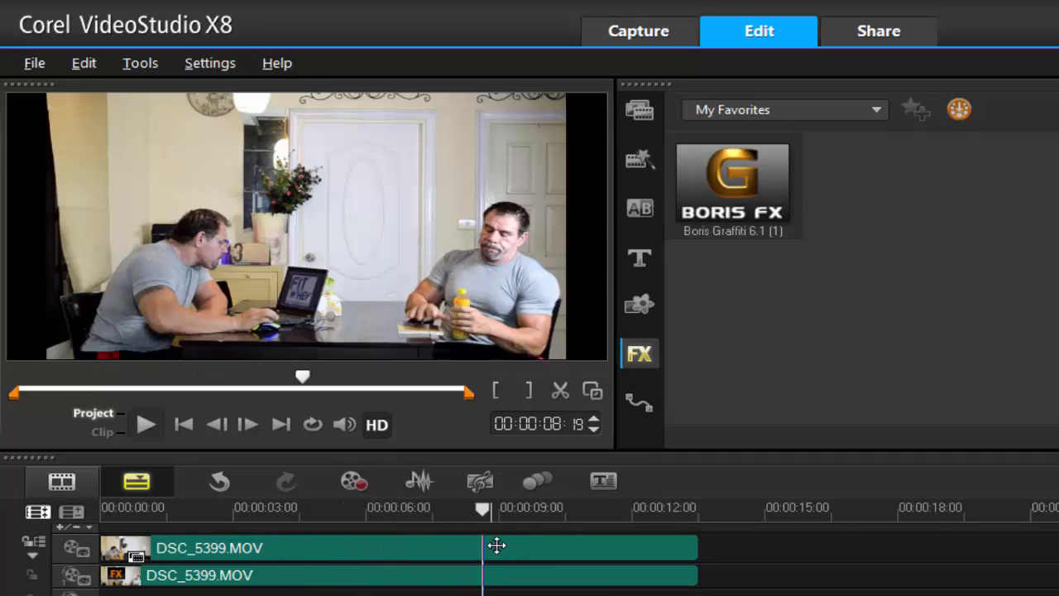
Mute the DSC_5399.MOV clips on both the video track and the overlay track
{"action": "right_click", "coordinate": [527, 543]}
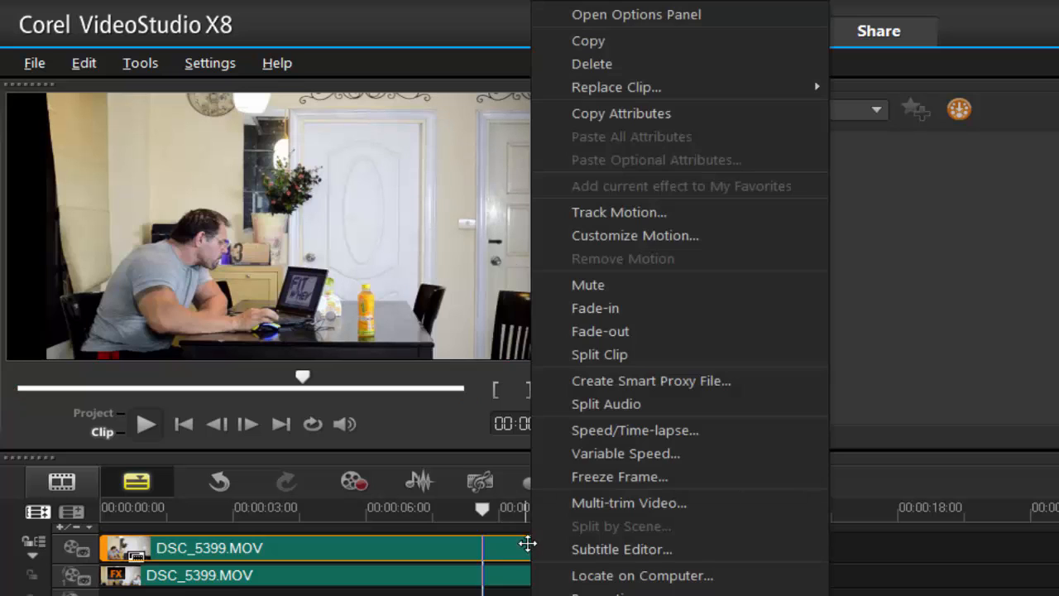
{"action": "left_click", "coordinate": [592, 289]}
{"action": "right_click", "coordinate": [515, 575]}
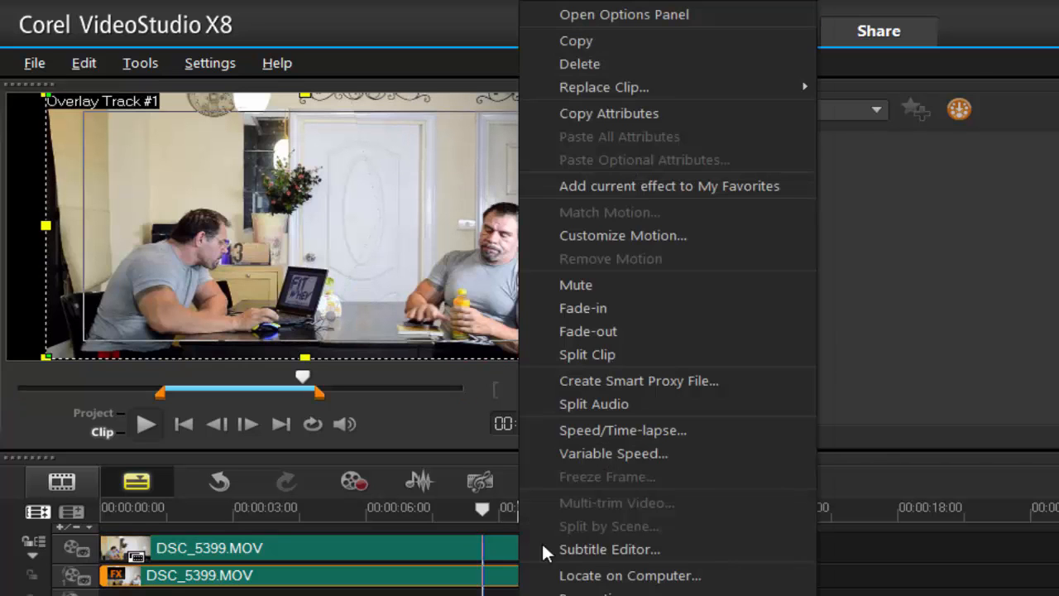
{"action": "left_click", "coordinate": [598, 289]}
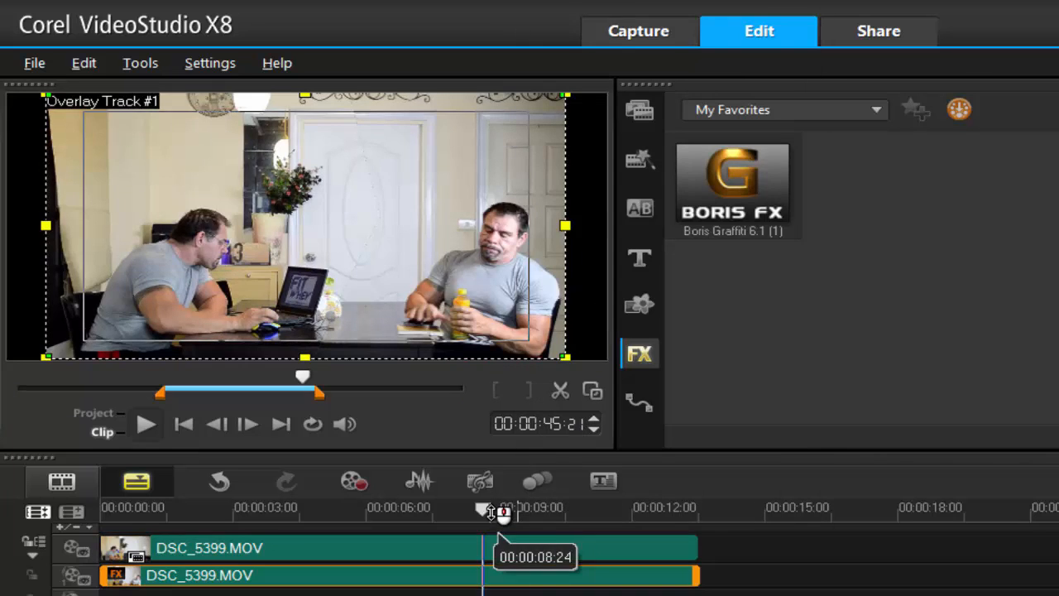
Move the project to 00:00:10:05 and open the overlay clip's Mask & Chroma Key settings
{"action": "left_click_drag", "start_coordinate": [485, 508], "coordinate": [550, 526]}
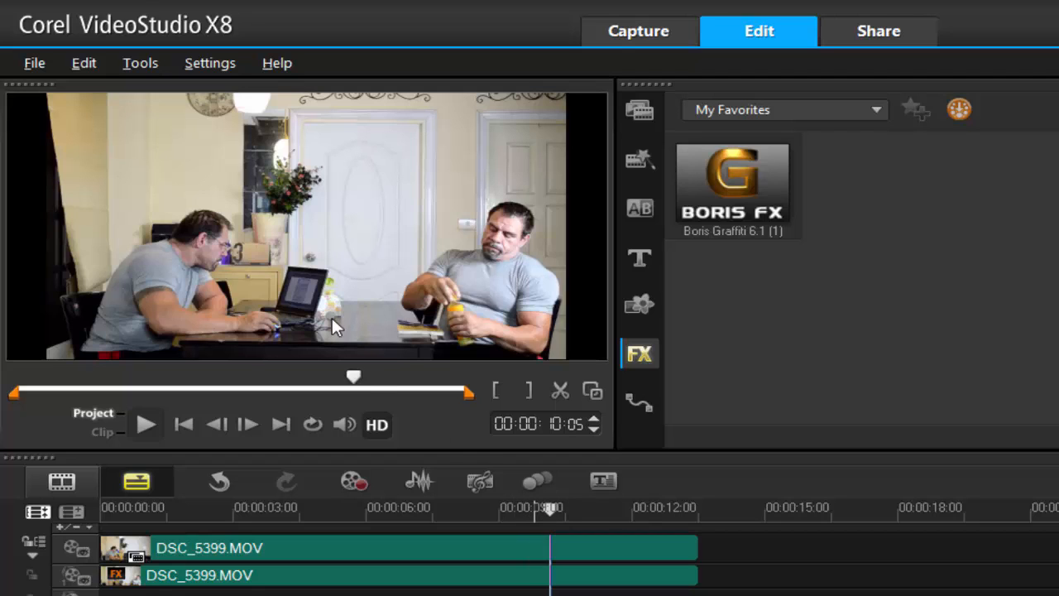
{"action": "left_click", "coordinate": [420, 576]}
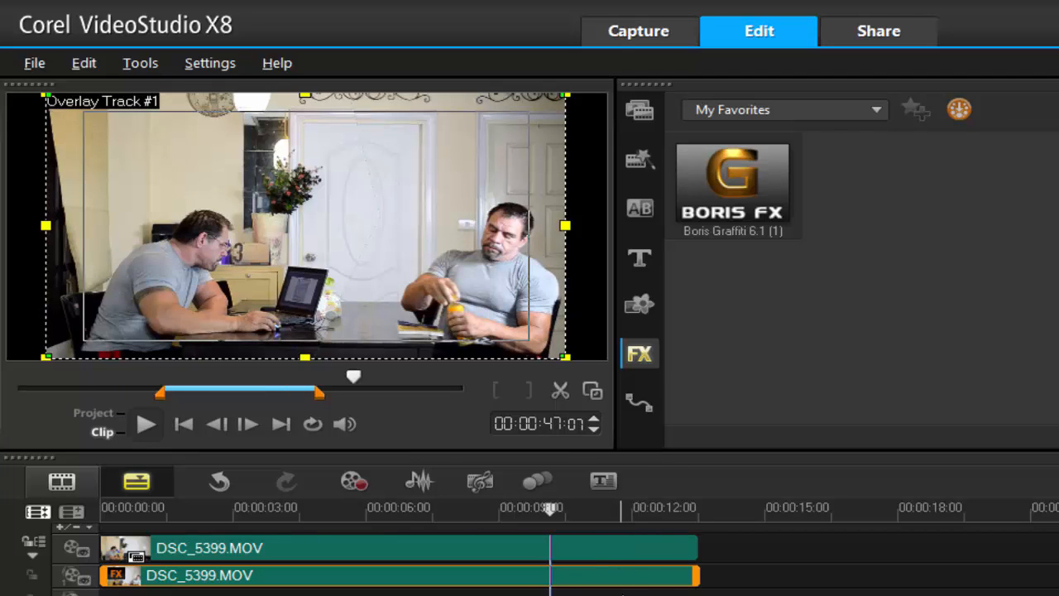
{"action": "double_click", "coordinate": [633, 578]}
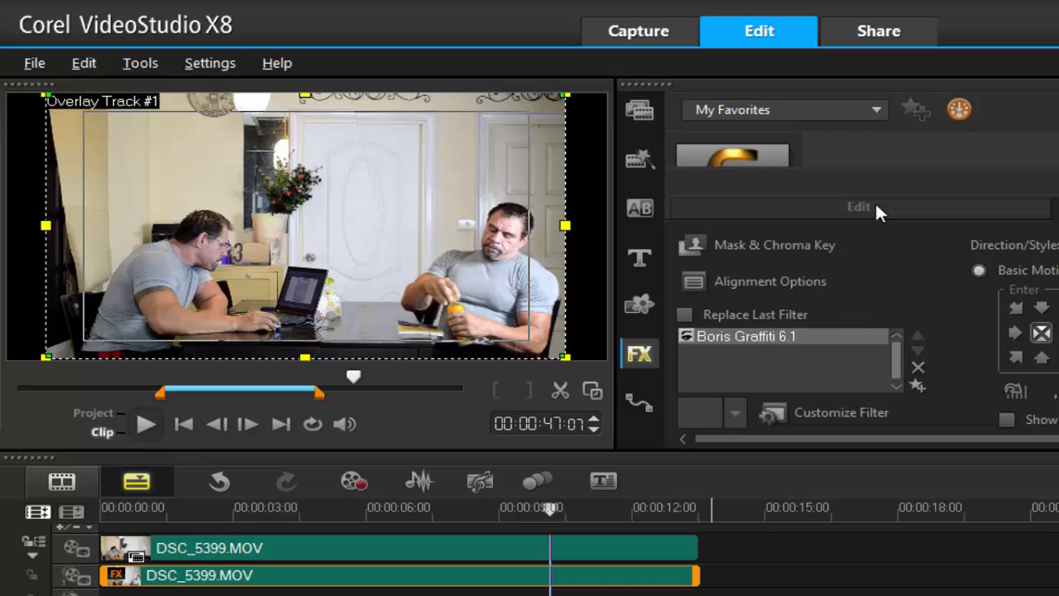
{"action": "left_click", "coordinate": [876, 207]}
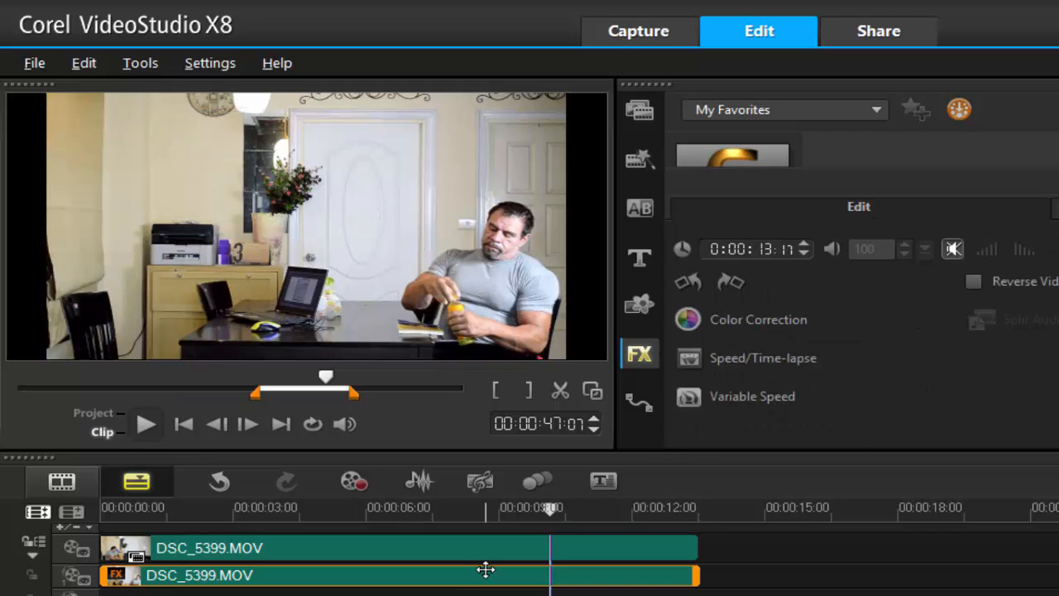
{"action": "left_click", "coordinate": [865, 170]}
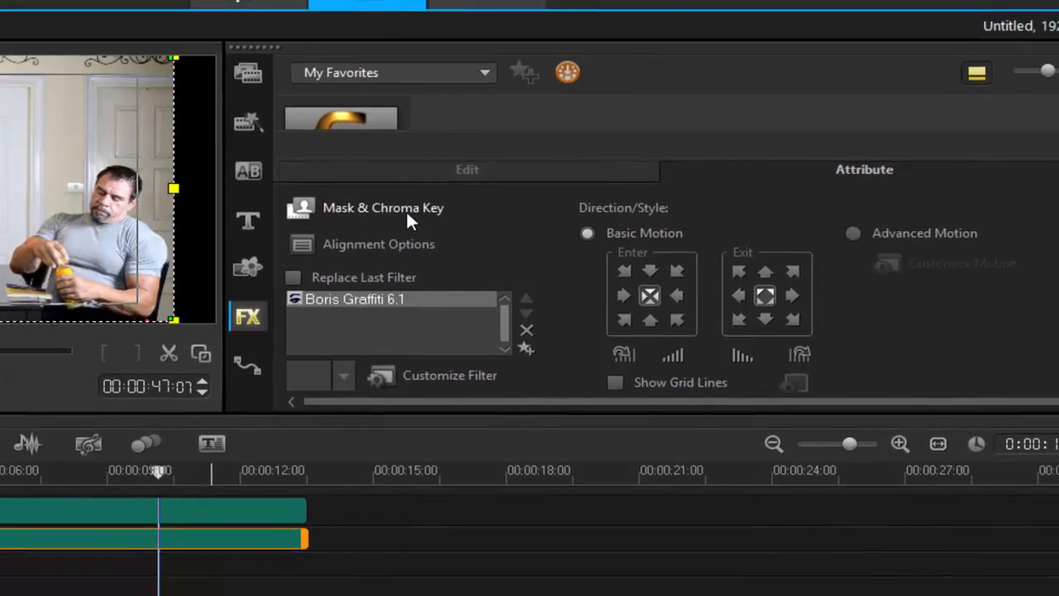
{"action": "left_click", "coordinate": [797, 250]}
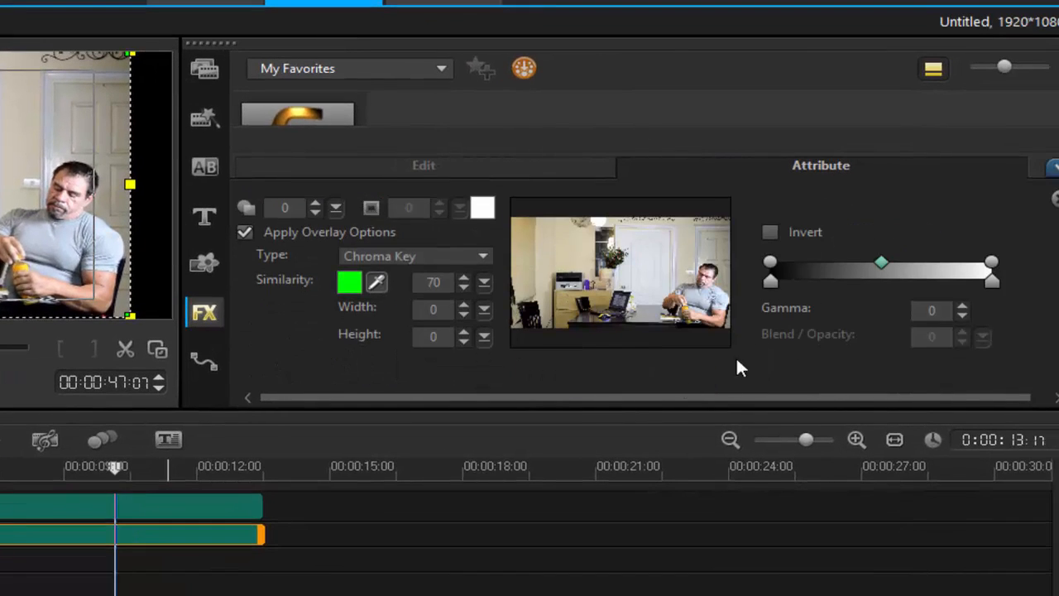